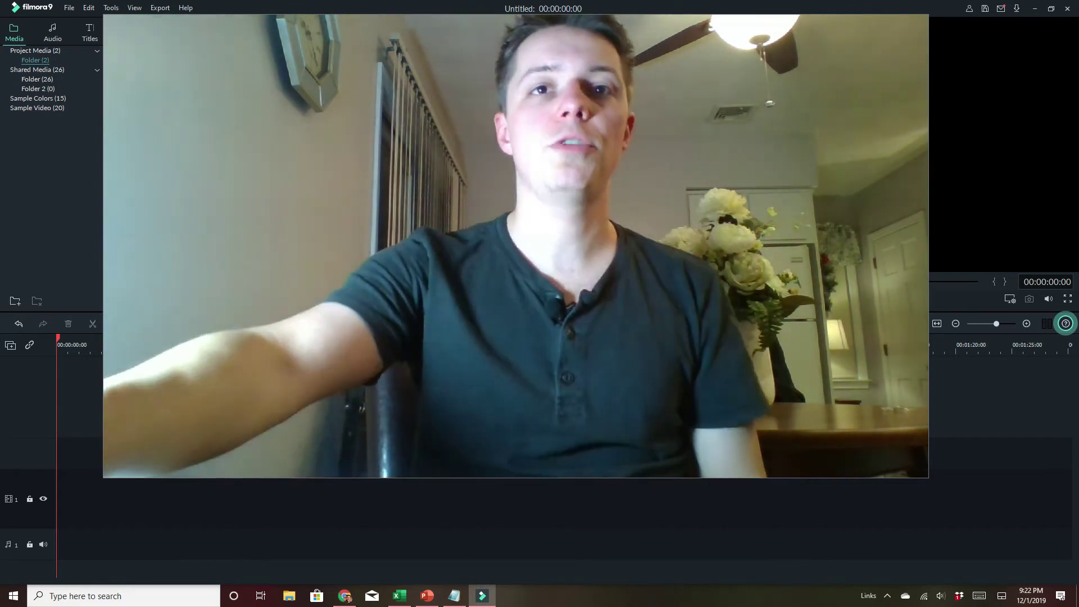
- Switch to Chrome and scroll the Facebook business page down to its Videos section
{"action": "left_click", "coordinate": [345, 596]}
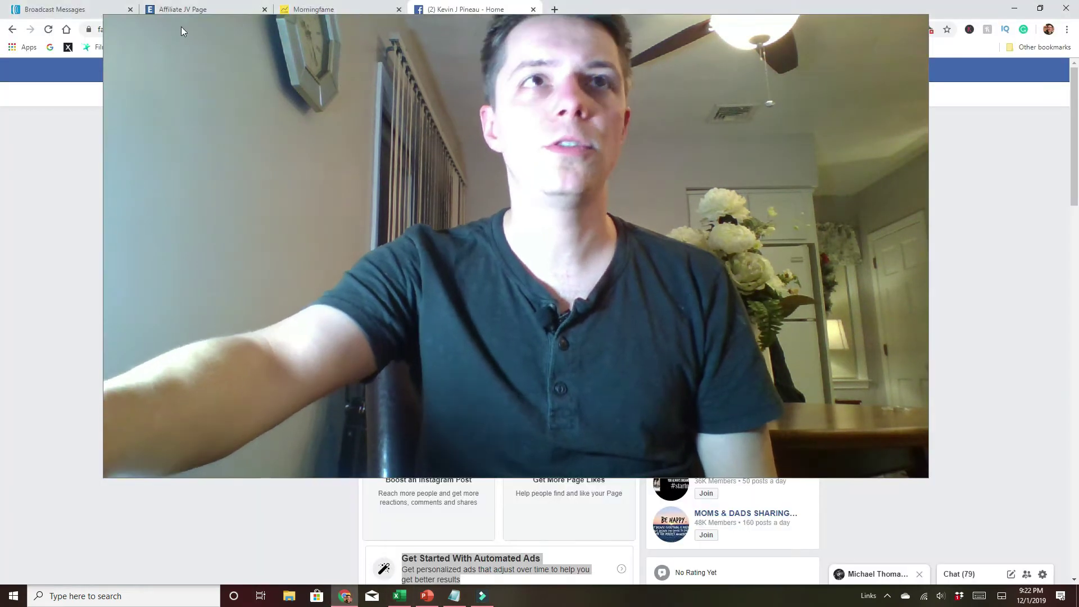
{"action": "left_click", "coordinate": [105, 17]}
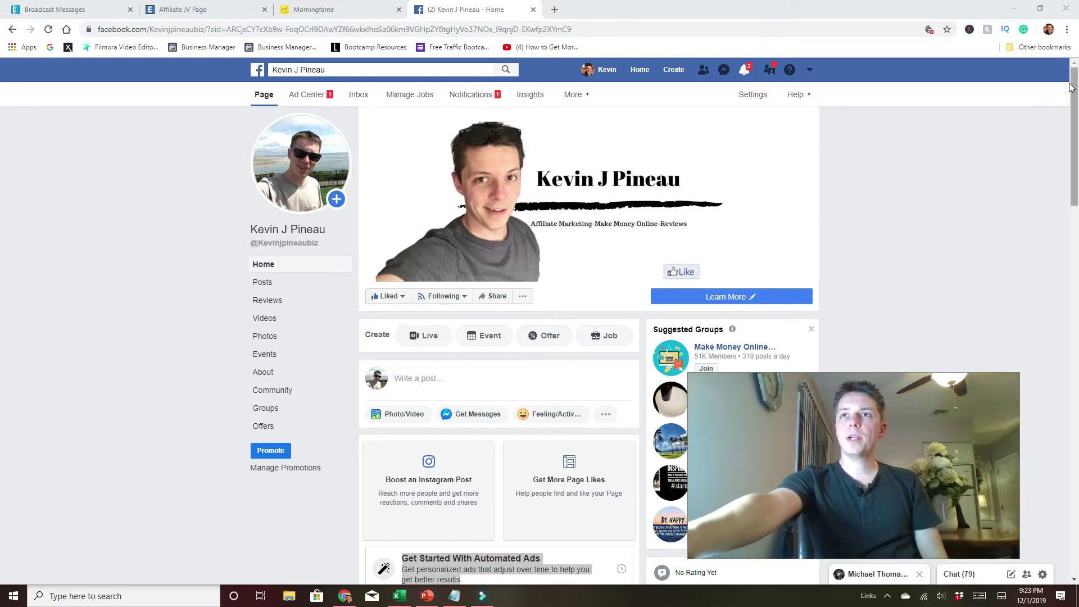
{"action": "left_click_drag", "start_coordinate": [1076, 99], "coordinate": [1077, 417]}
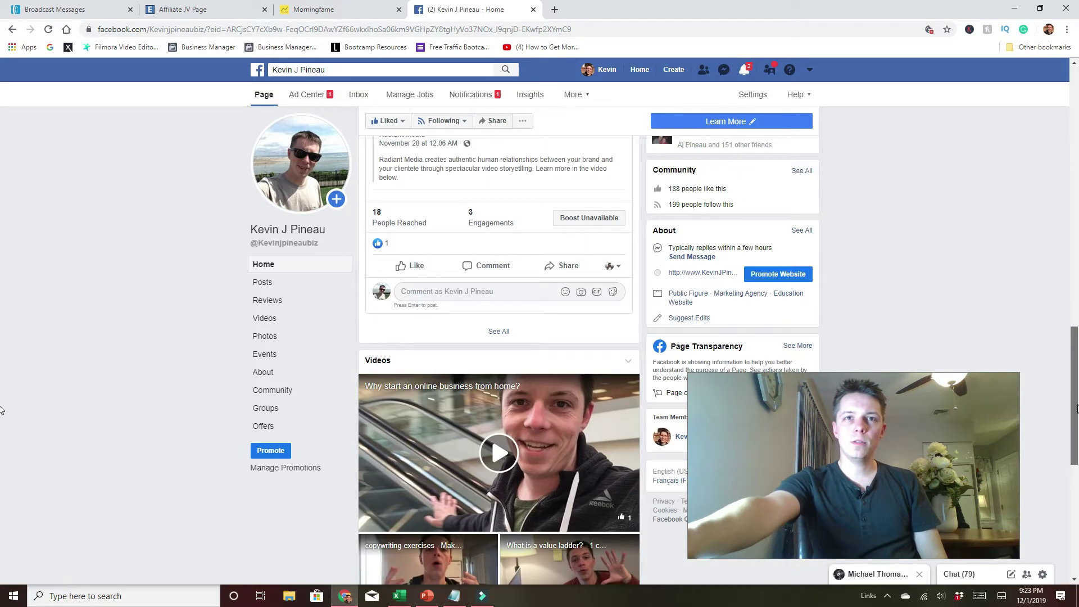
{"action": "left_click", "coordinate": [499, 345]}
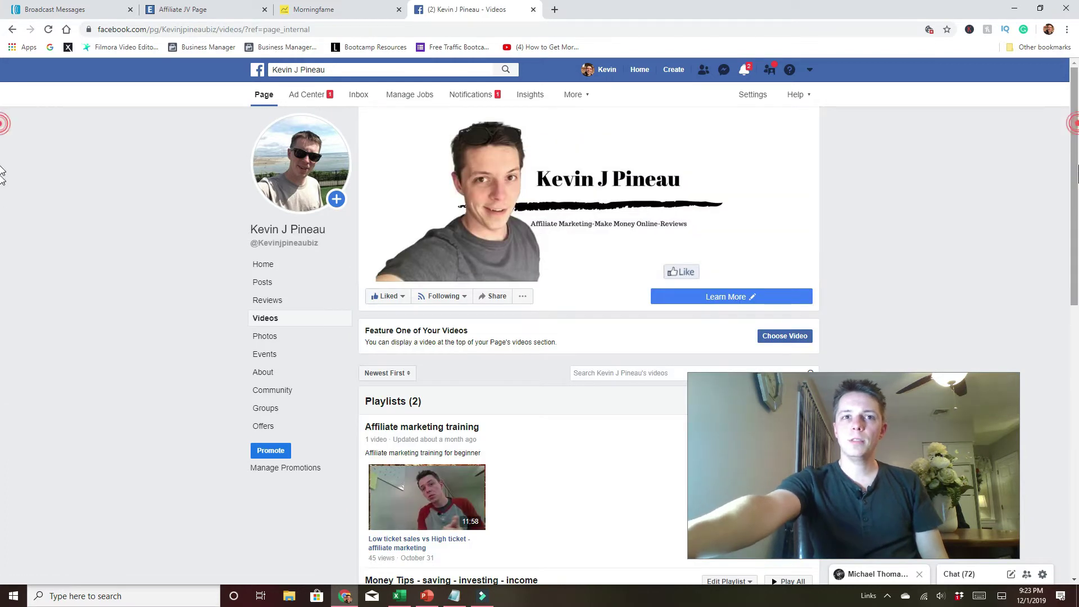
- Open the live video posted as the youtu.be/TZuBDMWuGrA link from All Videos and pause it
{"action": "scroll", "coordinate": [2, 202], "scroll_direction": "down", "scroll_amount": 3}
{"action": "scroll", "coordinate": [1, 265], "scroll_direction": "down", "scroll_amount": 2}
{"action": "scroll", "coordinate": [2, 337], "scroll_direction": "down", "scroll_amount": 4}
{"action": "scroll", "coordinate": [2, 388], "scroll_direction": "down", "scroll_amount": 1}
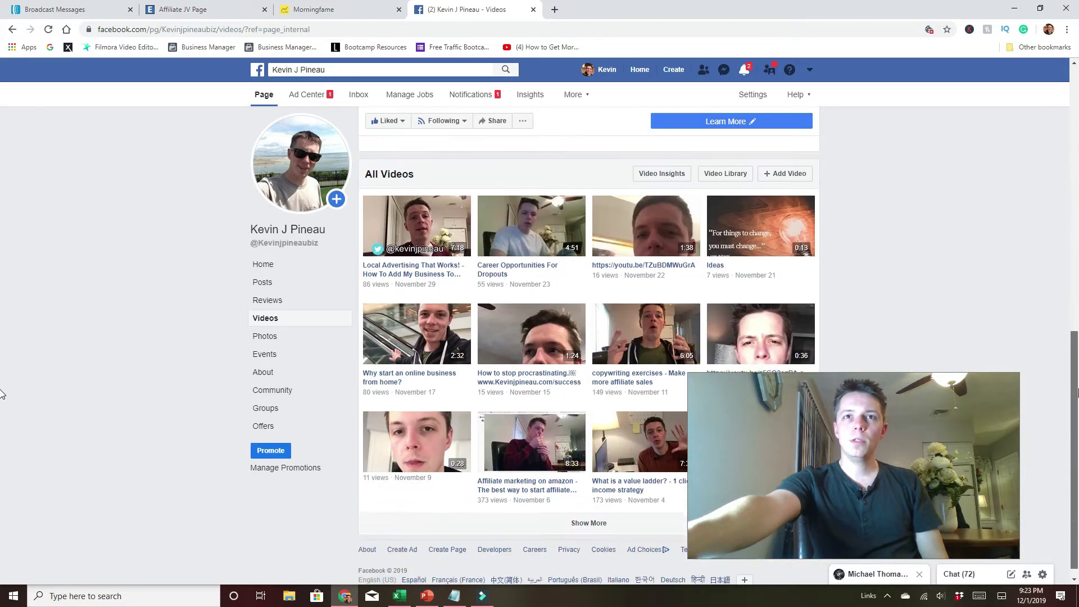
{"action": "scroll", "coordinate": [1, 399], "scroll_direction": "down", "scroll_amount": 1}
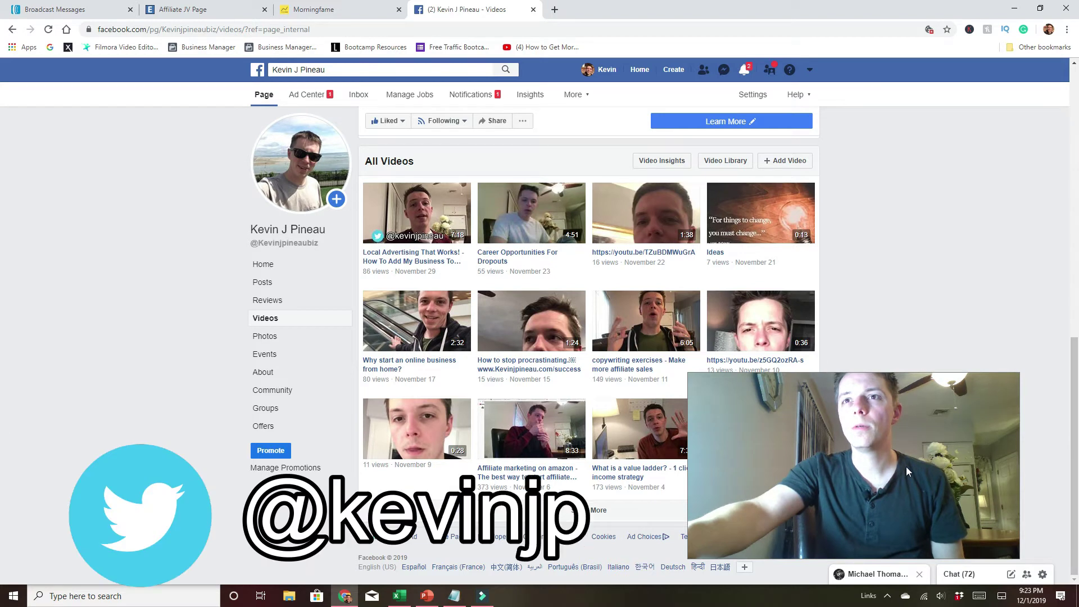
{"action": "left_click_drag", "start_coordinate": [906, 467], "coordinate": [976, 489]}
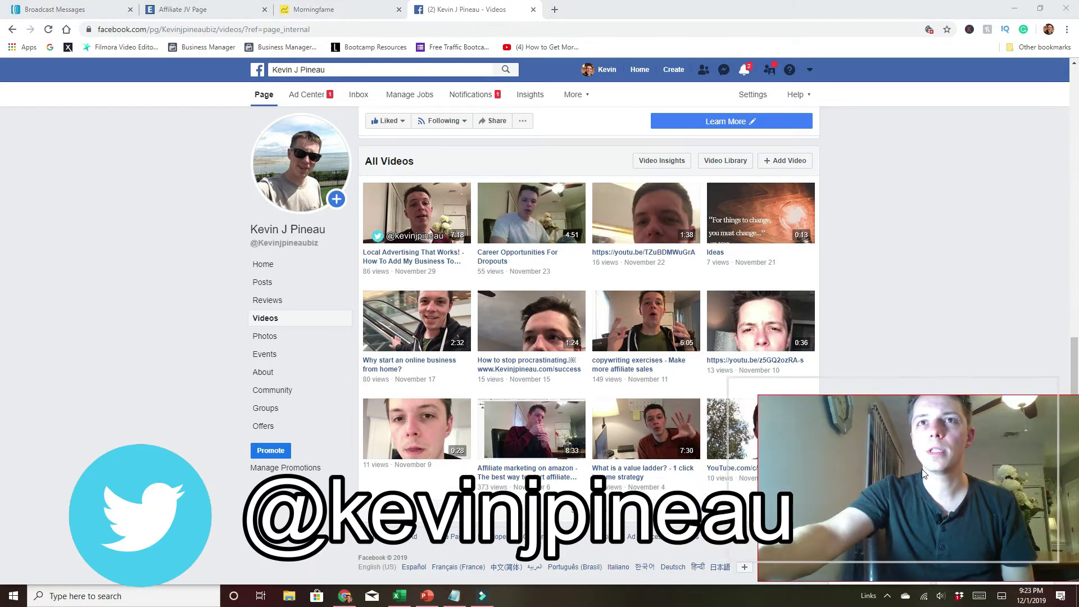
{"action": "left_click", "coordinate": [633, 227]}
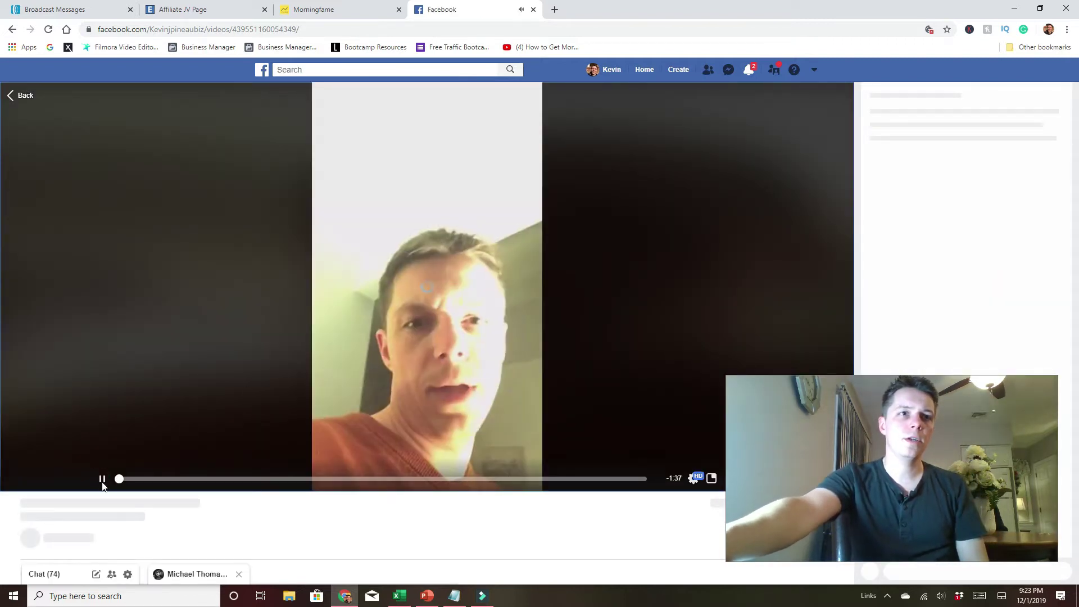
{"action": "left_click", "coordinate": [102, 479]}
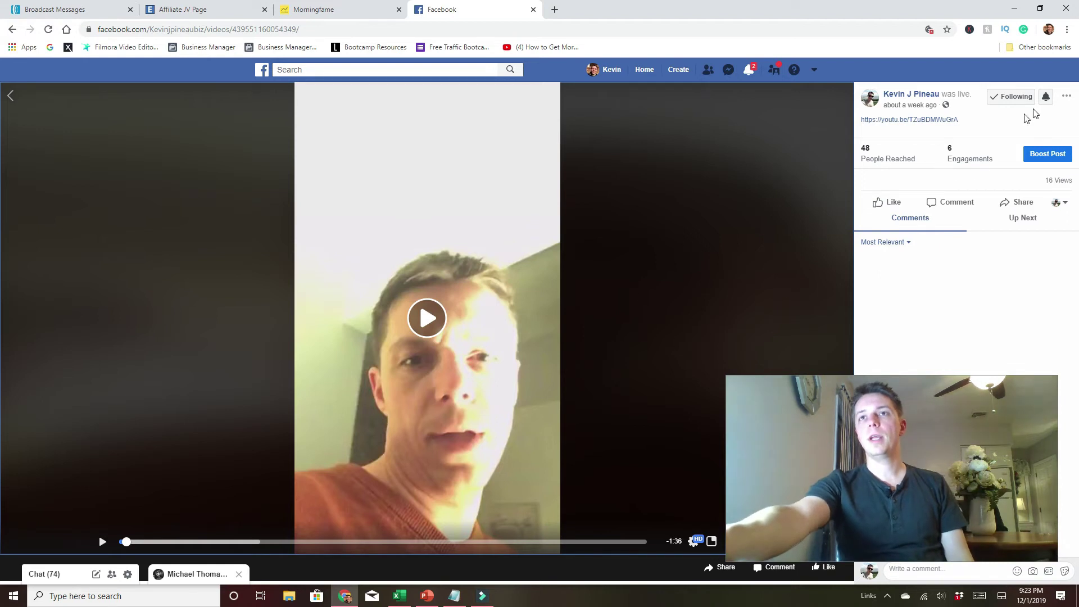
- Open Edit Video from the video's '...' options menu
{"action": "left_click", "coordinate": [1047, 99]}
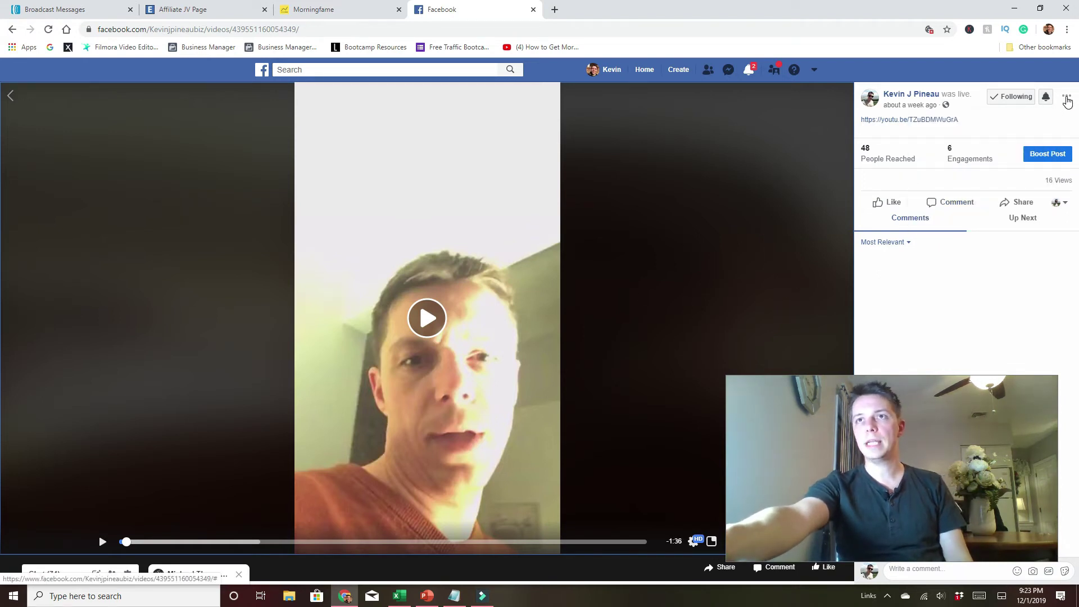
{"action": "left_click", "coordinate": [1067, 99]}
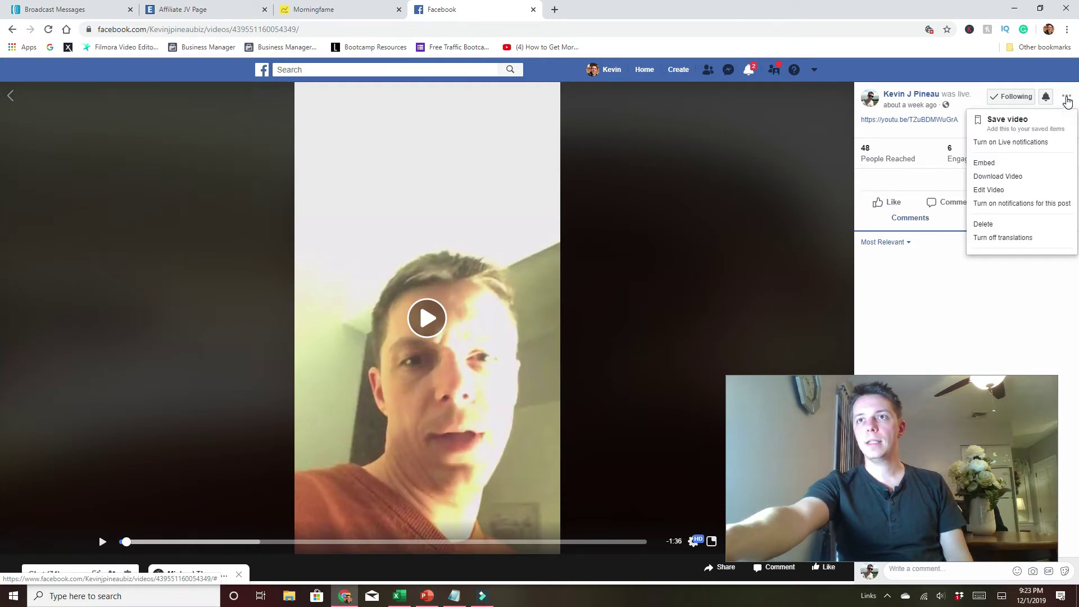
{"action": "left_click", "coordinate": [1004, 150]}
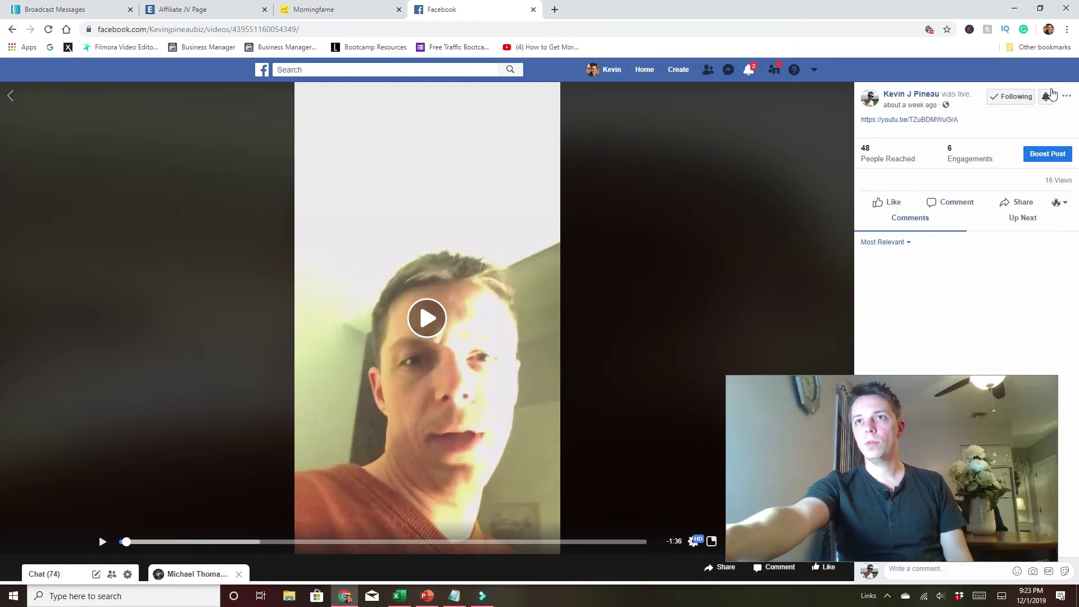
{"action": "left_click", "coordinate": [1066, 95]}
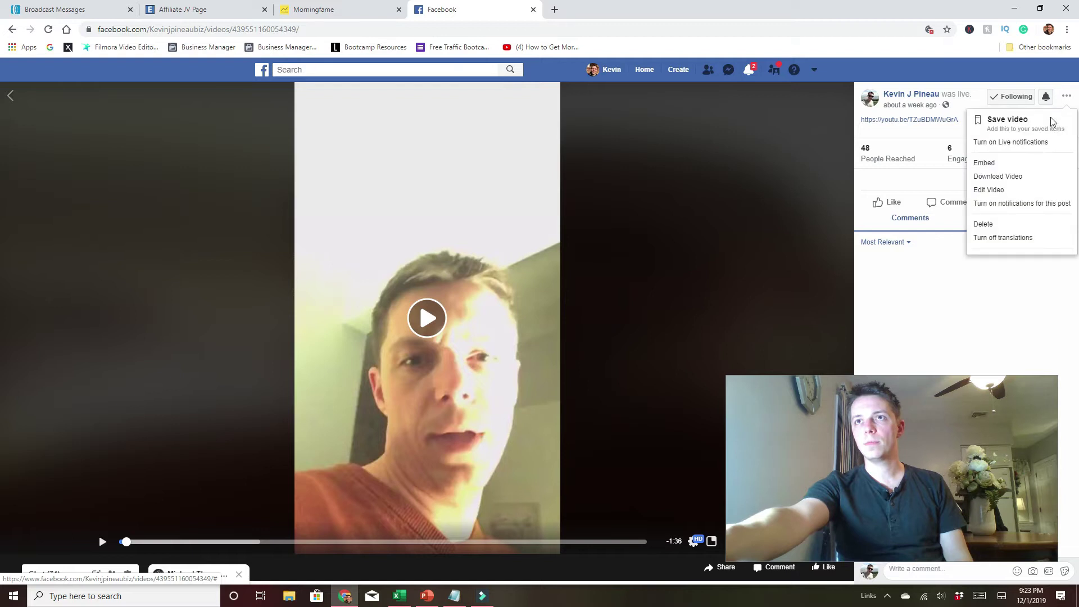
{"action": "left_click", "coordinate": [1007, 192]}
{"action": "type", "text": "Posted a new youtube vide"}
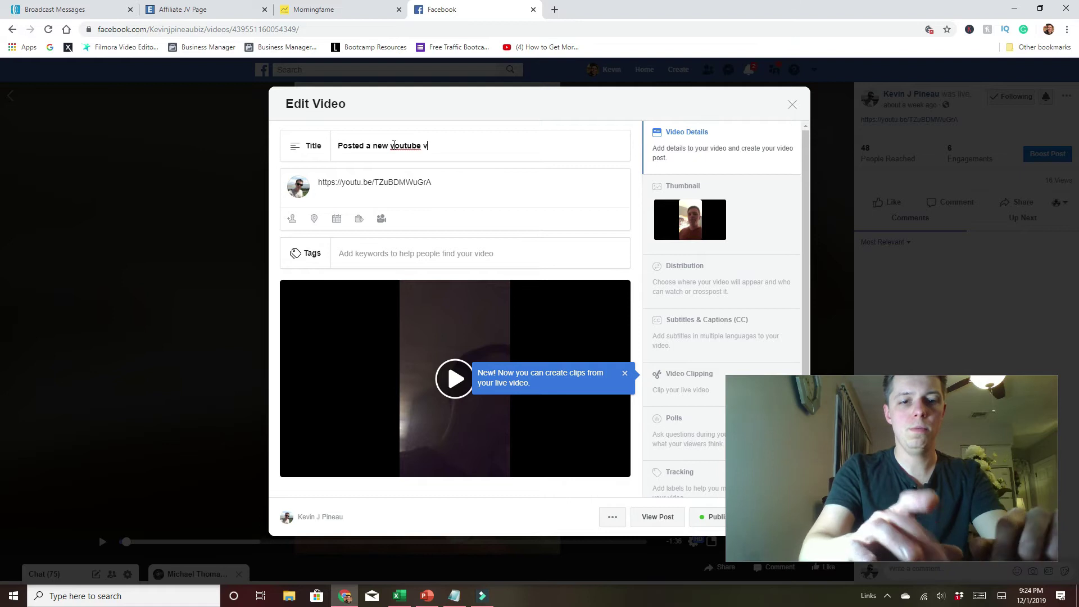
- Correct the title to 'Posted a new YouTube video' using the spelling suggestion
{"action": "type", "text": "o"}
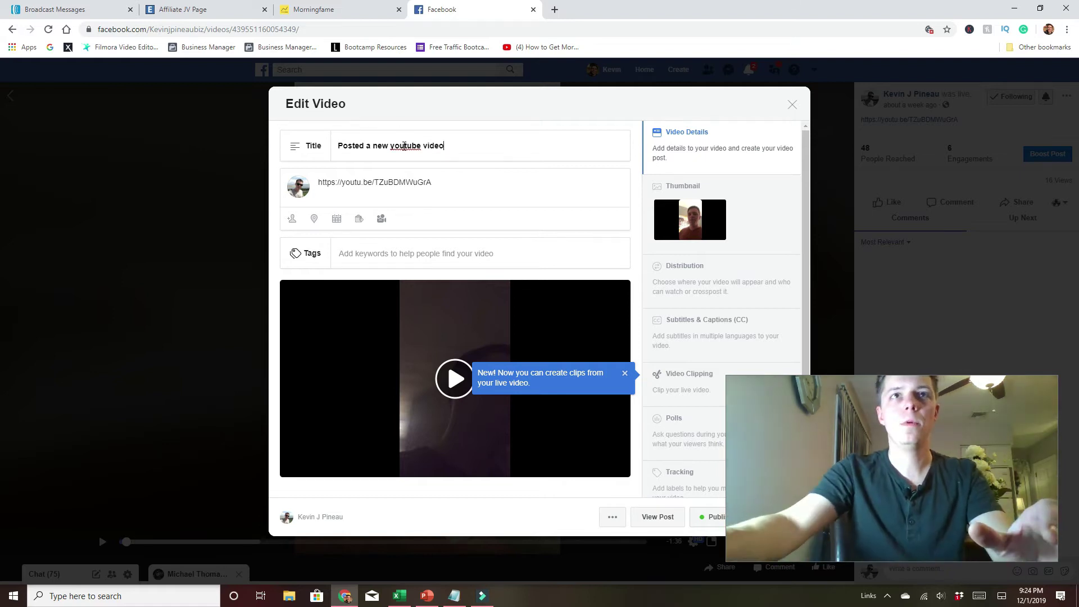
{"action": "right_click", "coordinate": [404, 145]}
{"action": "left_click", "coordinate": [433, 180]}
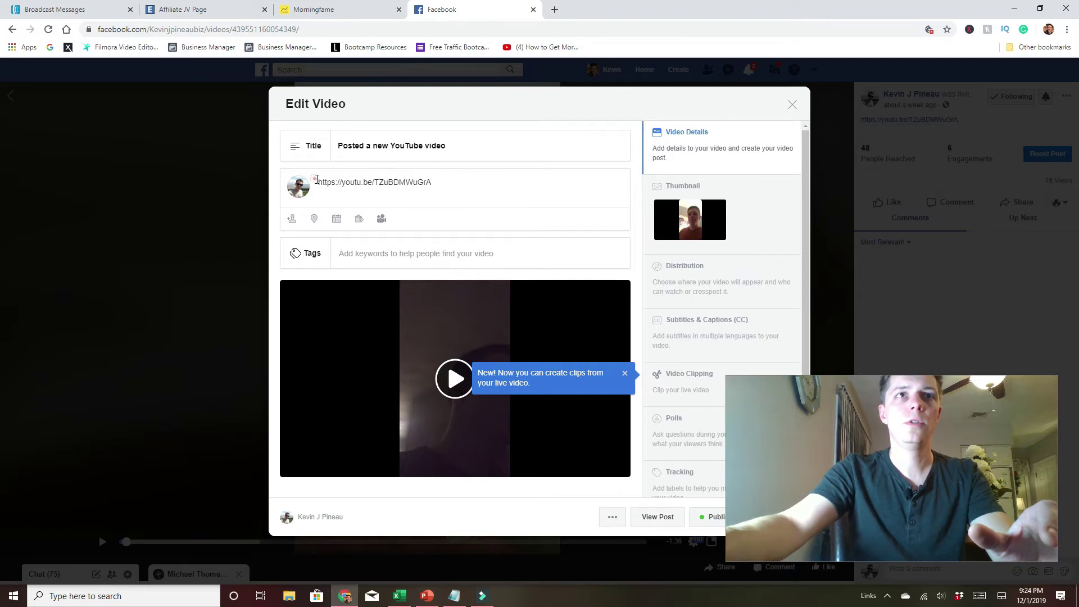
- Add the description line 'You can see the video here.' above the link
{"action": "left_click", "coordinate": [319, 183]}
{"action": "key", "text": "Return"}
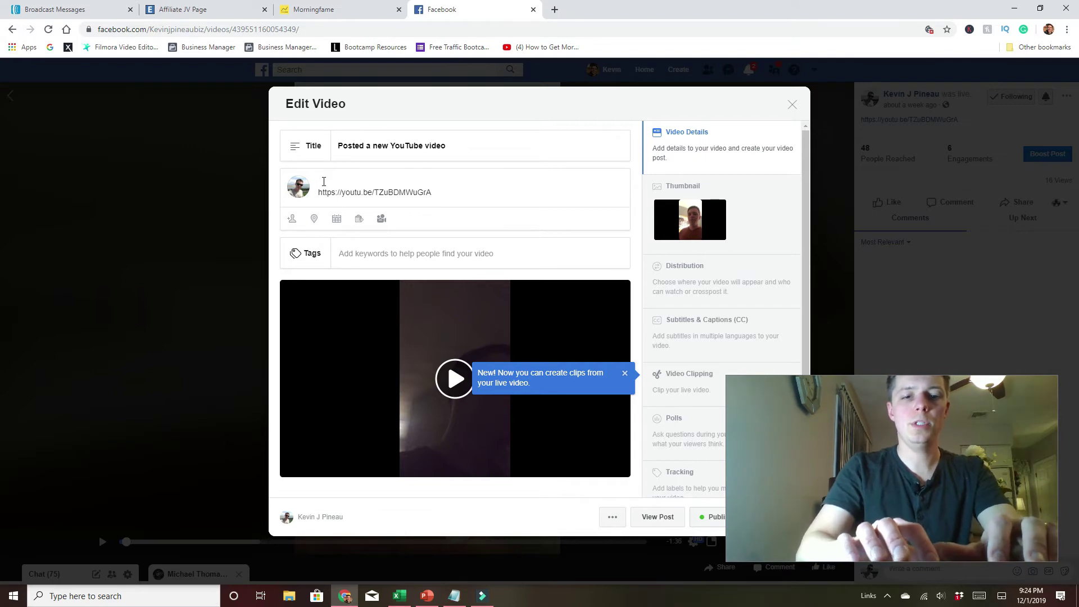
{"action": "type", "text": "You can see the vid"}
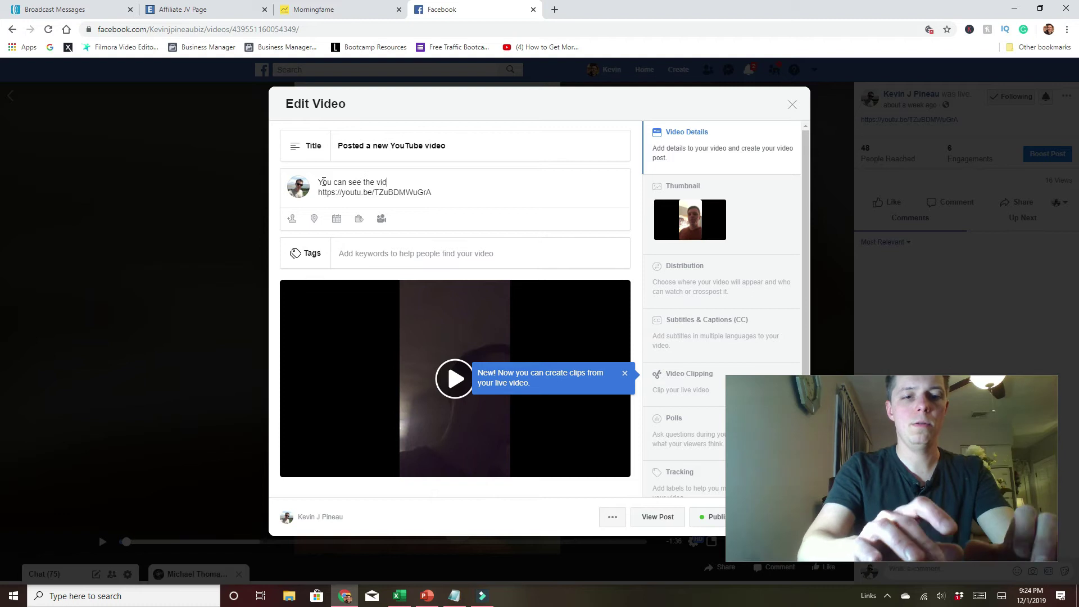
{"action": "type", "text": "eo here"}
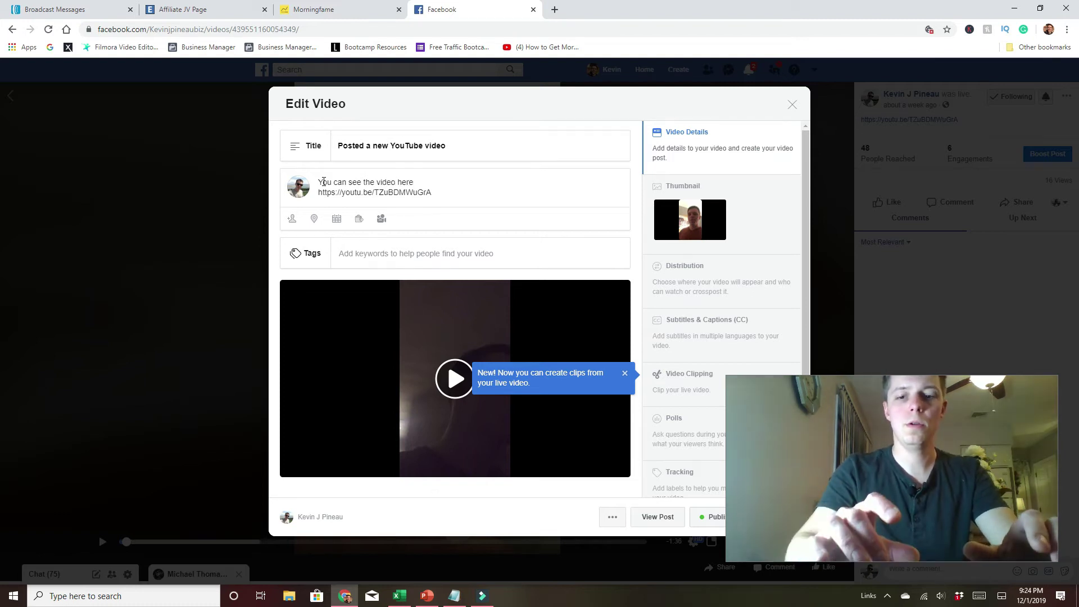
{"action": "type", "text": "."}
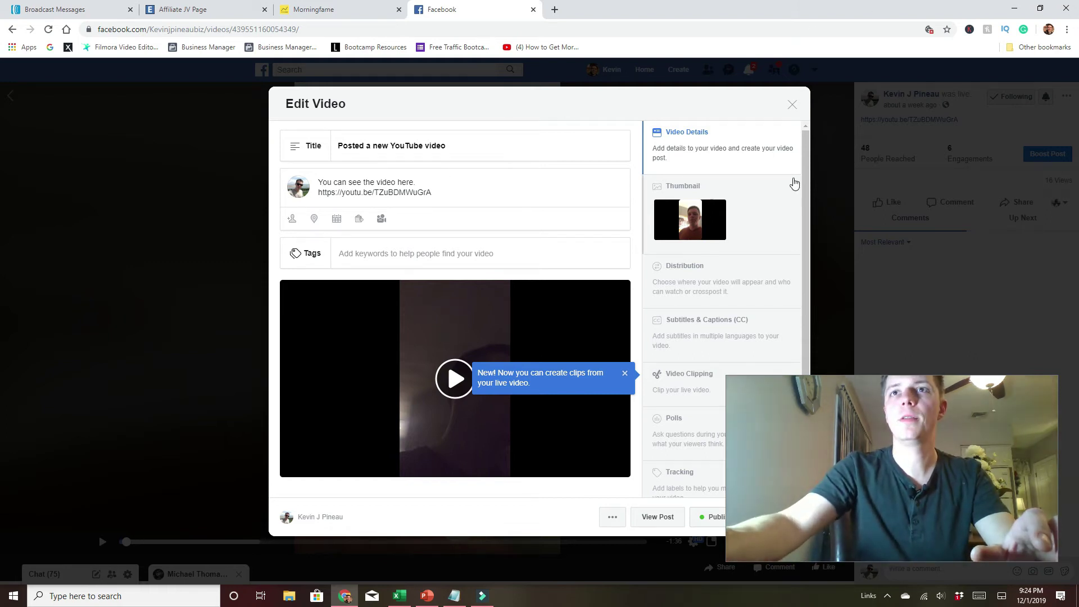
{"action": "scroll", "coordinate": [808, 178], "scroll_direction": "down", "scroll_amount": 1}
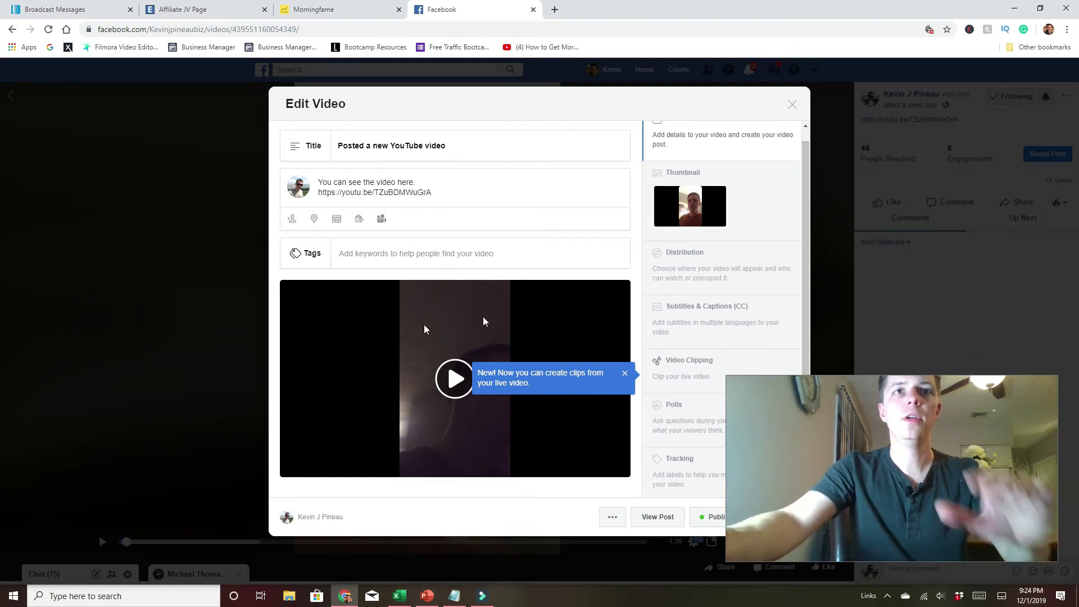
- Open the Tags picker, then expand and collapse the Animals & Pets category
{"action": "left_click", "coordinate": [312, 254]}
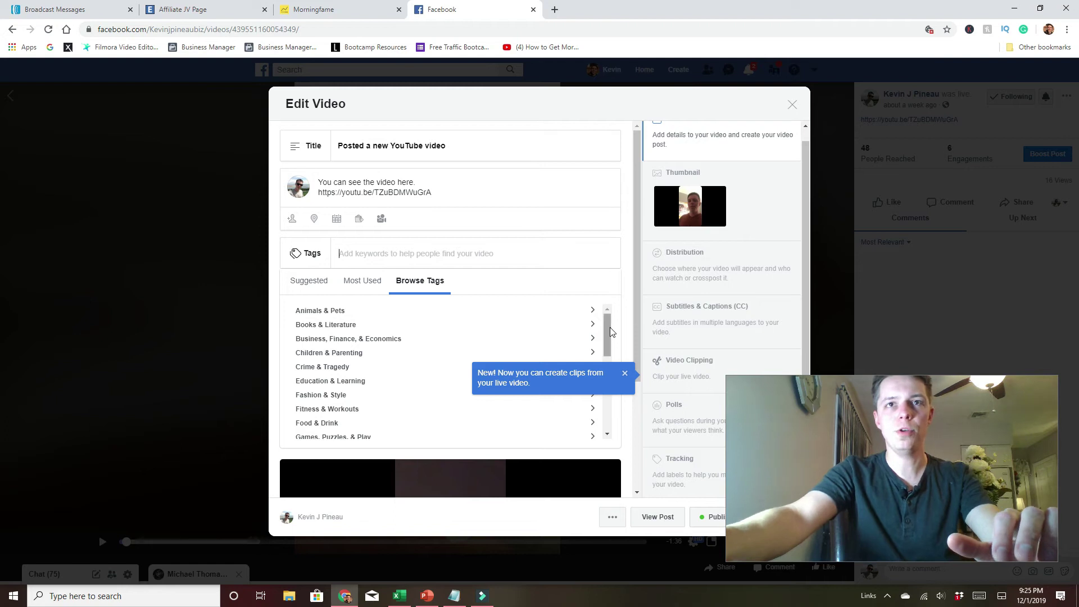
{"action": "mouse_move", "coordinate": [608, 327]}
{"action": "left_mouse_down"}
{"action": "mouse_move", "coordinate": [611, 413]}
{"action": "mouse_move", "coordinate": [623, 313]}
{"action": "left_mouse_up"}
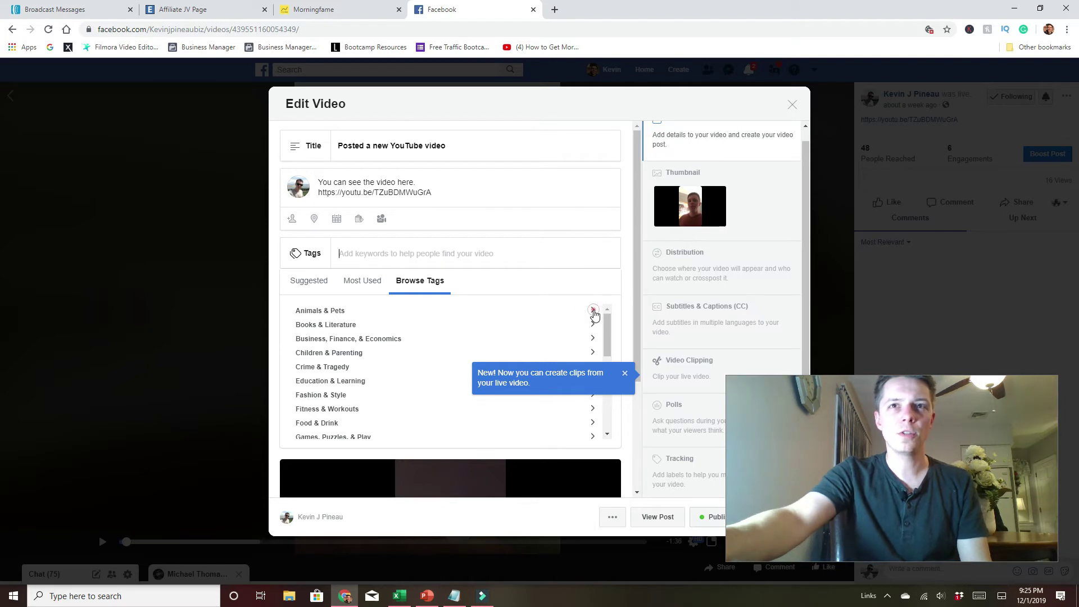
{"action": "left_click", "coordinate": [593, 313]}
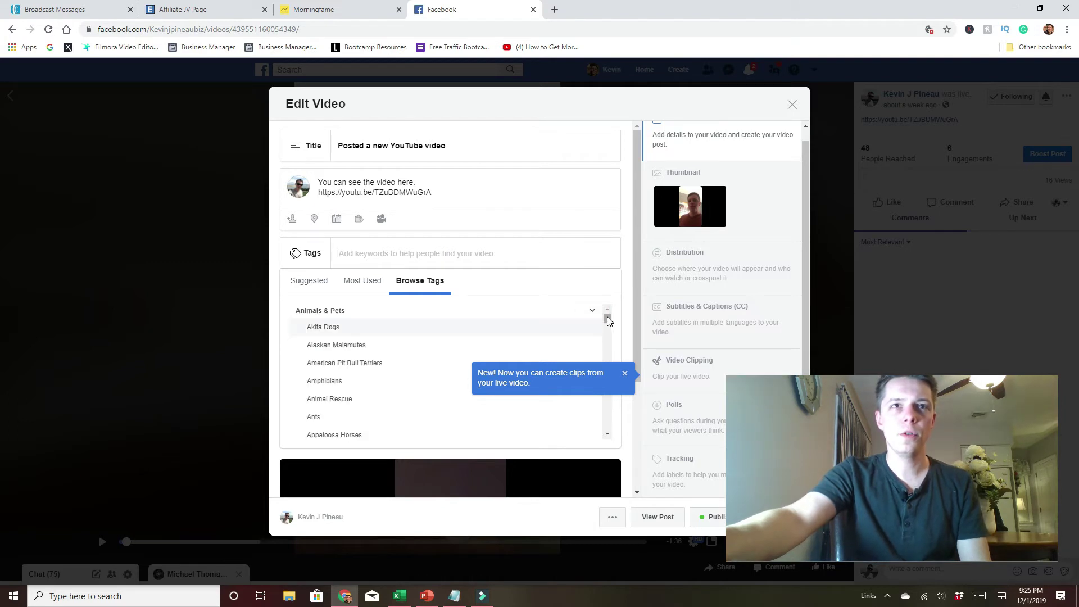
{"action": "left_click_drag", "start_coordinate": [607, 319], "coordinate": [608, 360]}
{"action": "left_click", "coordinate": [607, 310]}
{"action": "left_click_drag", "start_coordinate": [607, 310], "coordinate": [607, 310]}
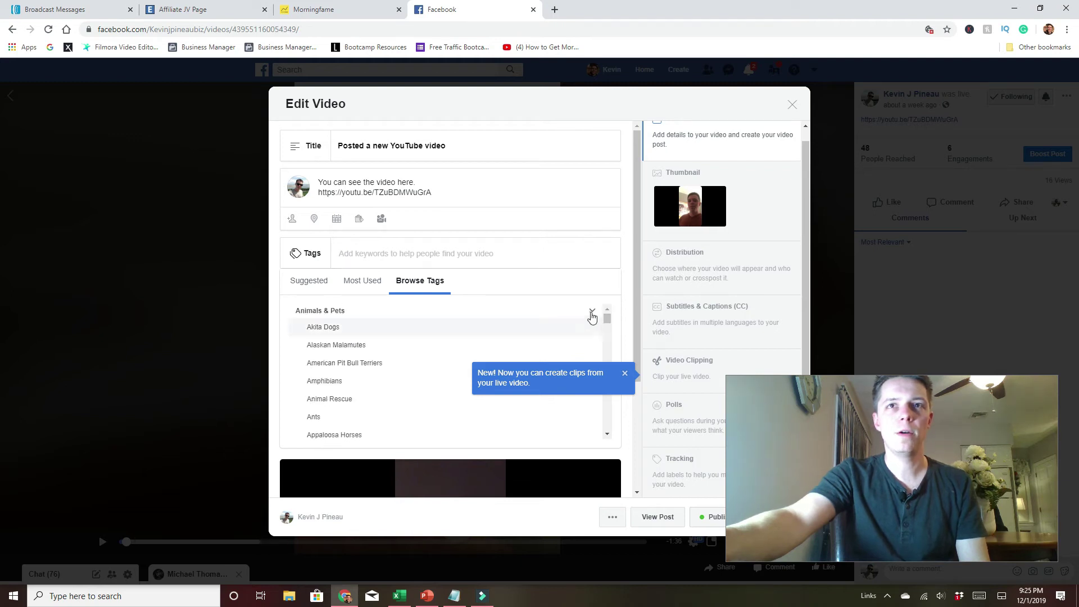
{"action": "left_click", "coordinate": [592, 313]}
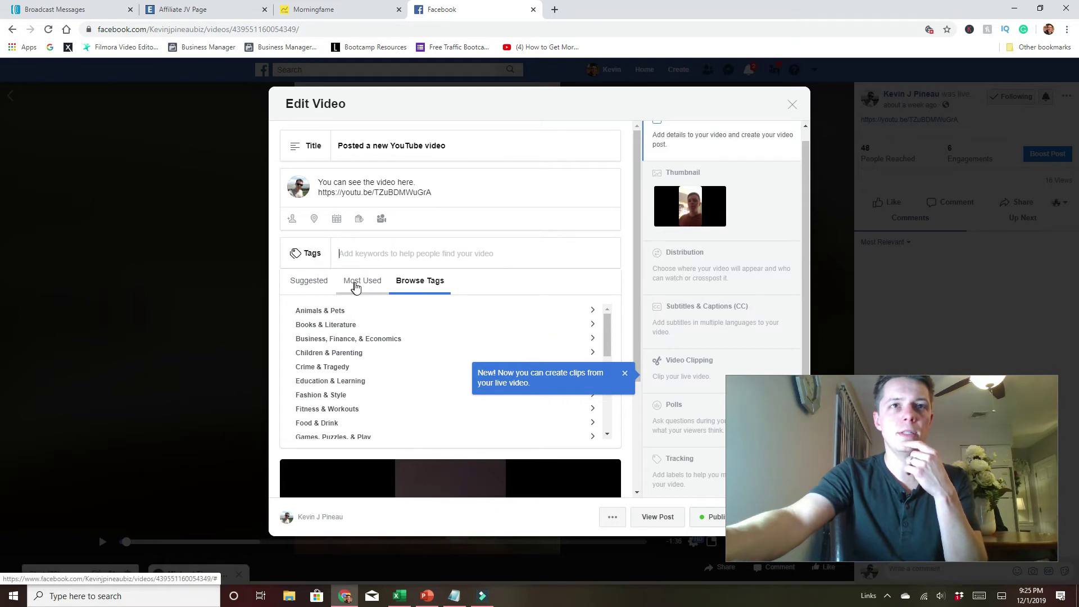
- Add tags Business News, Sales Tips, Digital Marketing, Tech Industry/Startups, Entrepreneurship, Local Businesses and Freelancing
{"action": "left_click", "coordinate": [321, 286]}
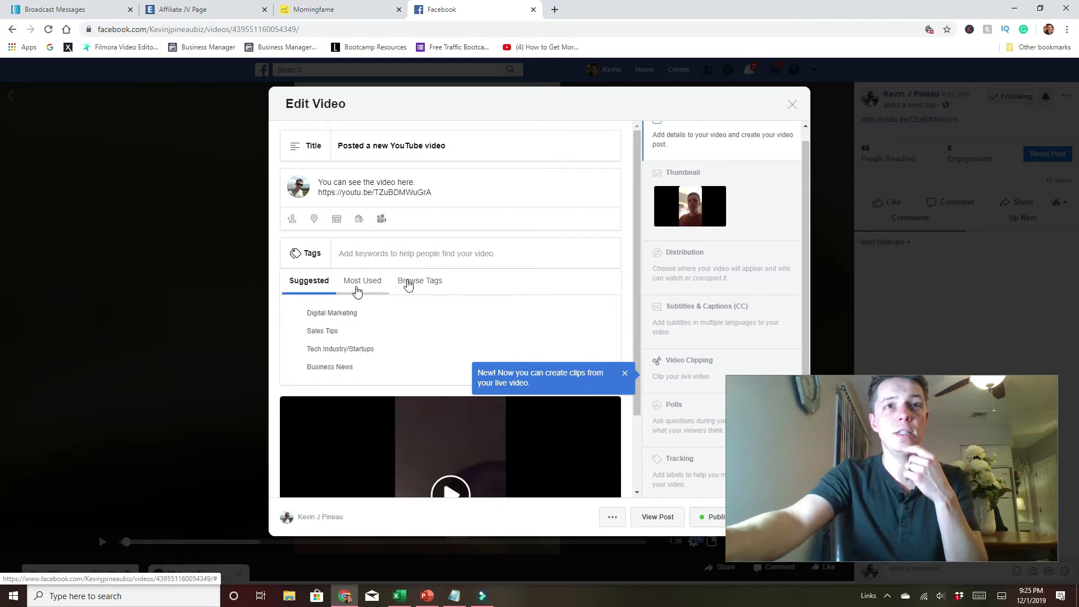
{"action": "left_click_drag", "start_coordinate": [635, 319], "coordinate": [637, 326]}
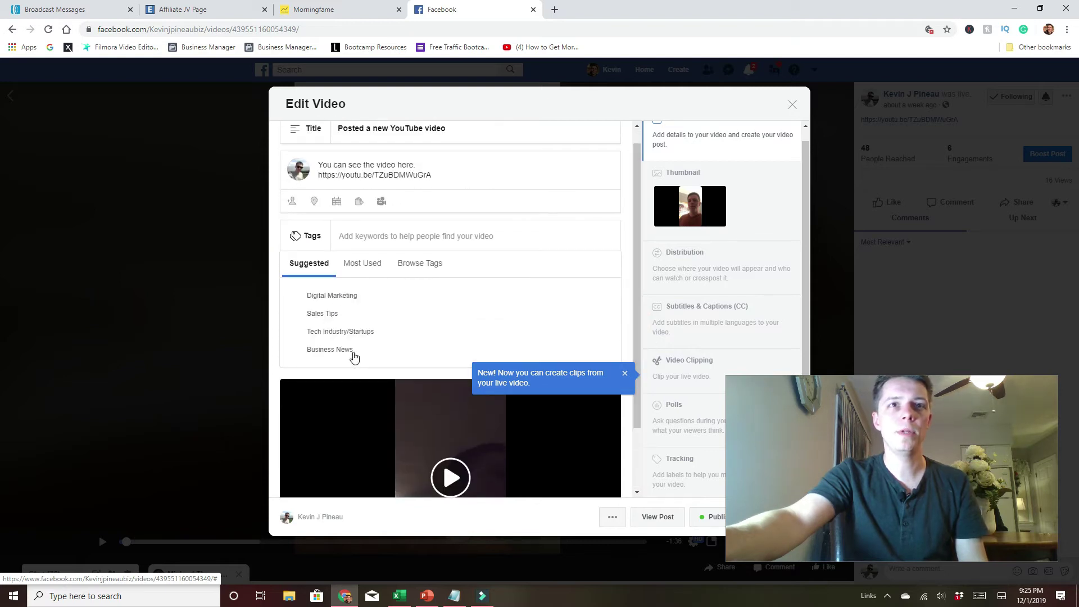
{"action": "left_click", "coordinate": [349, 351]}
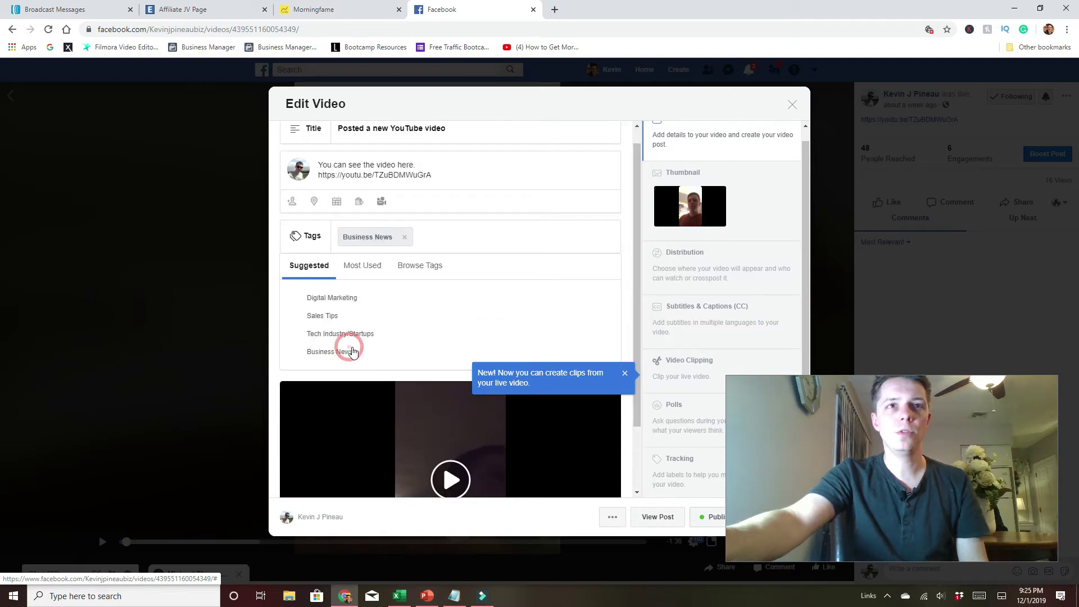
{"action": "left_click", "coordinate": [334, 318]}
{"action": "left_click", "coordinate": [346, 298]}
{"action": "left_click", "coordinate": [352, 334]}
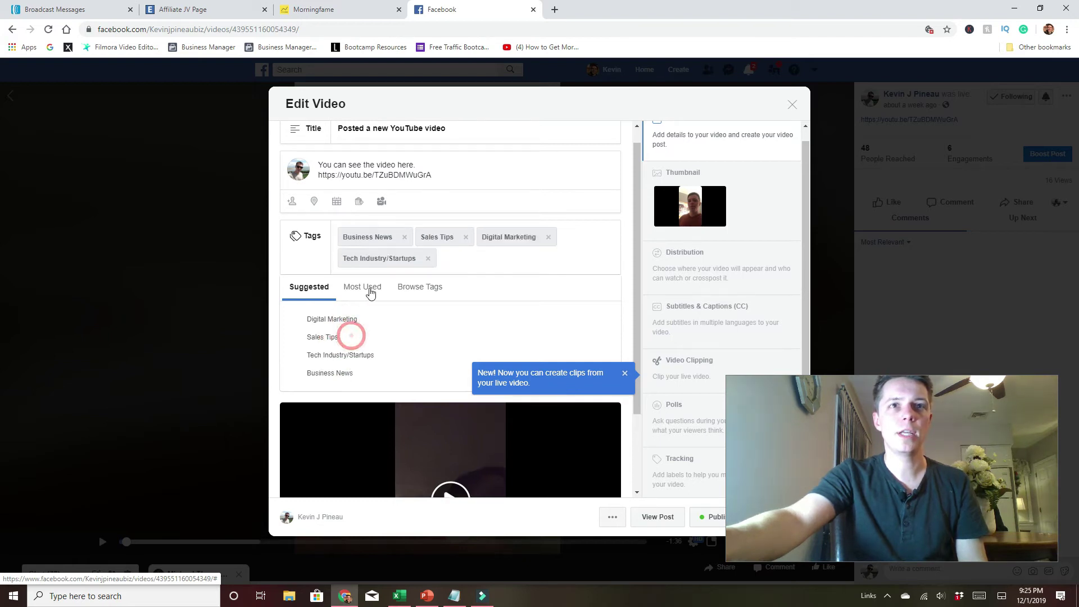
{"action": "left_click", "coordinate": [370, 293]}
{"action": "left_click", "coordinate": [375, 318]}
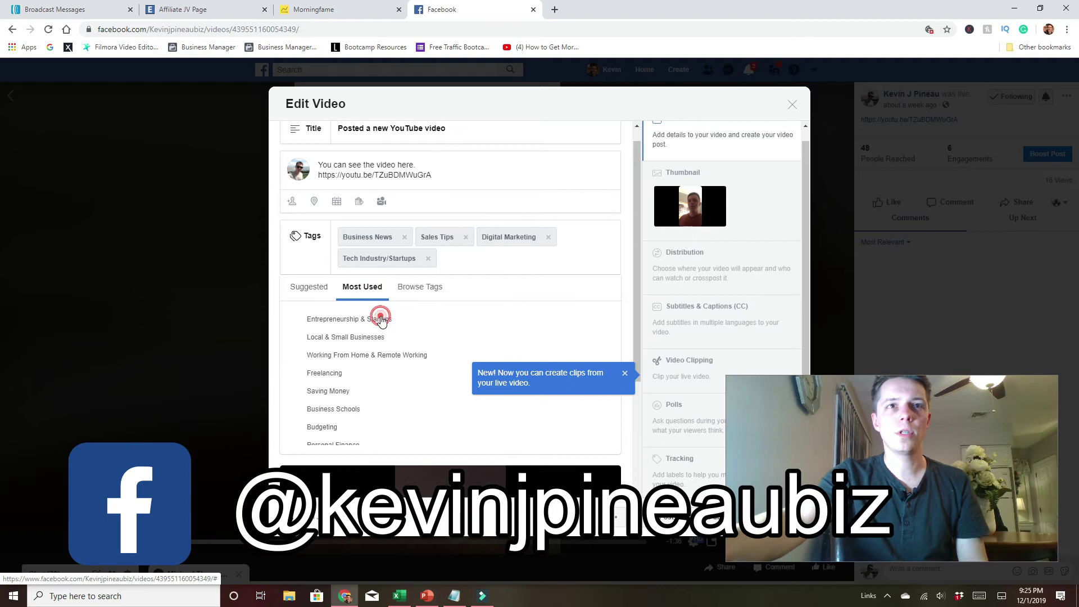
{"action": "left_click", "coordinate": [361, 337]}
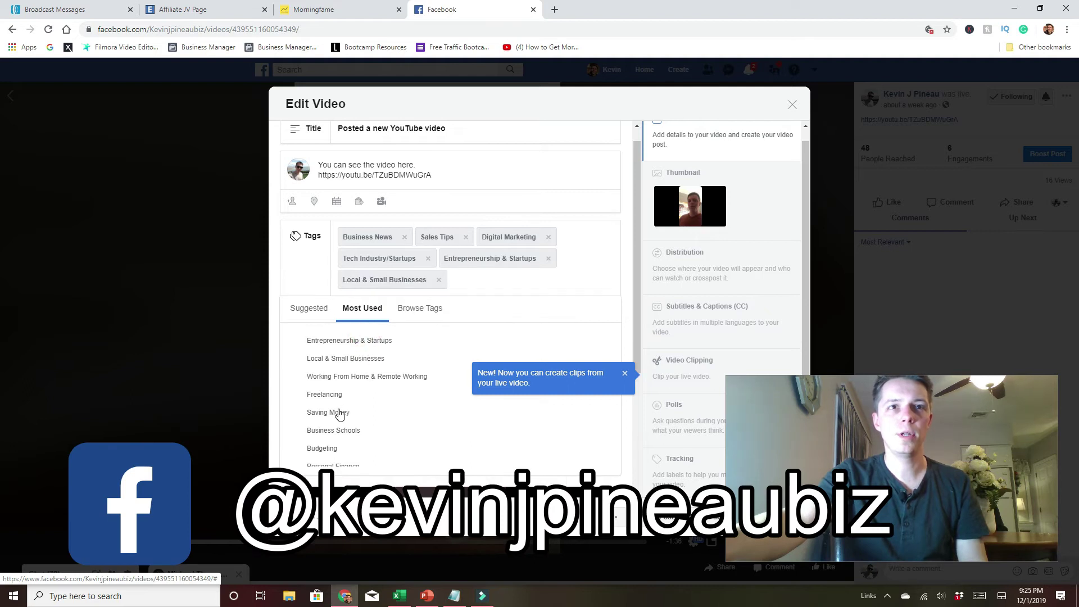
{"action": "left_click", "coordinate": [325, 396]}
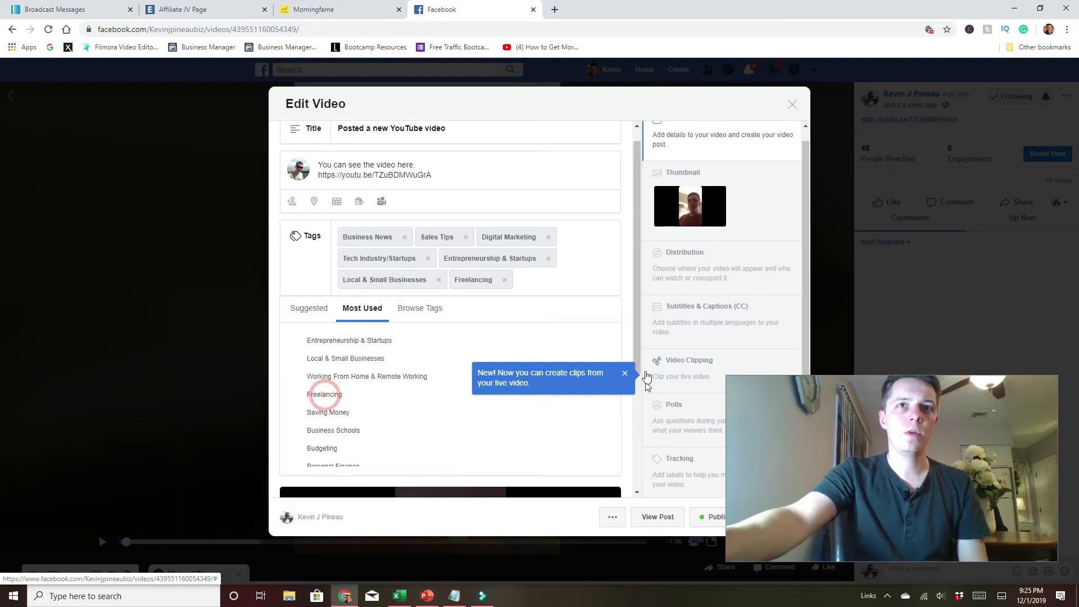
- Add the custom tag 'texas roadhouse', reaching the eight-tag limit
{"action": "left_click", "coordinate": [490, 309]}
{"action": "left_click", "coordinate": [543, 282]}
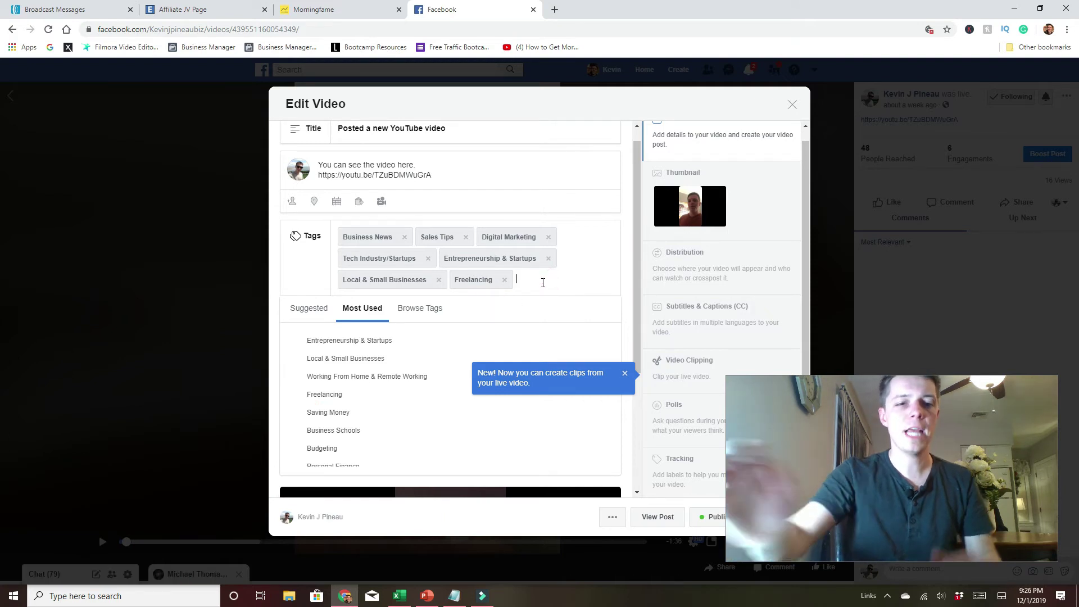
{"action": "type", "text": "te"}
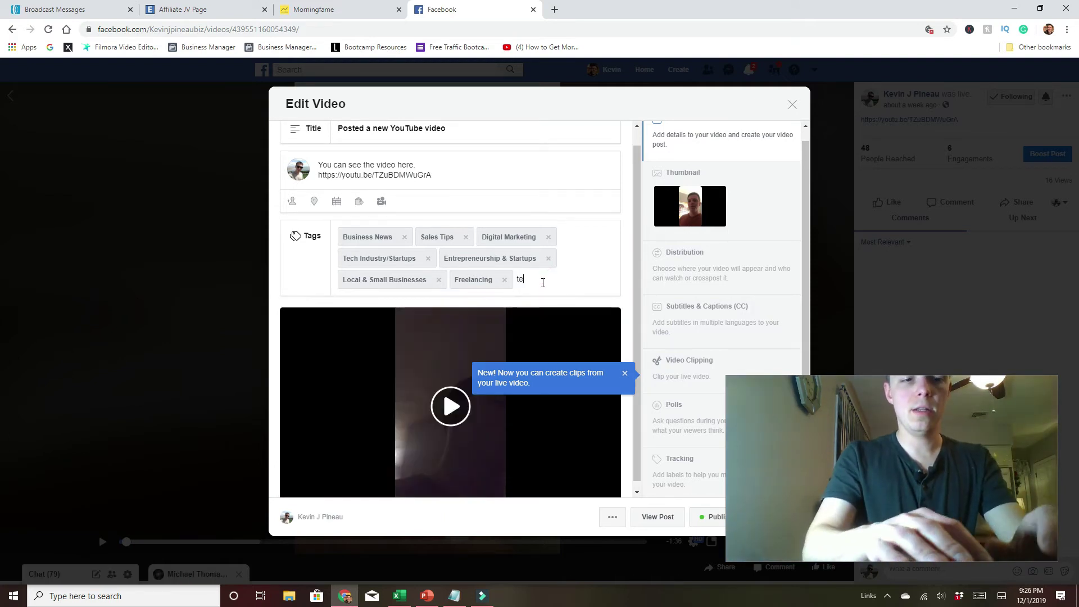
{"action": "type", "text": "xas"}
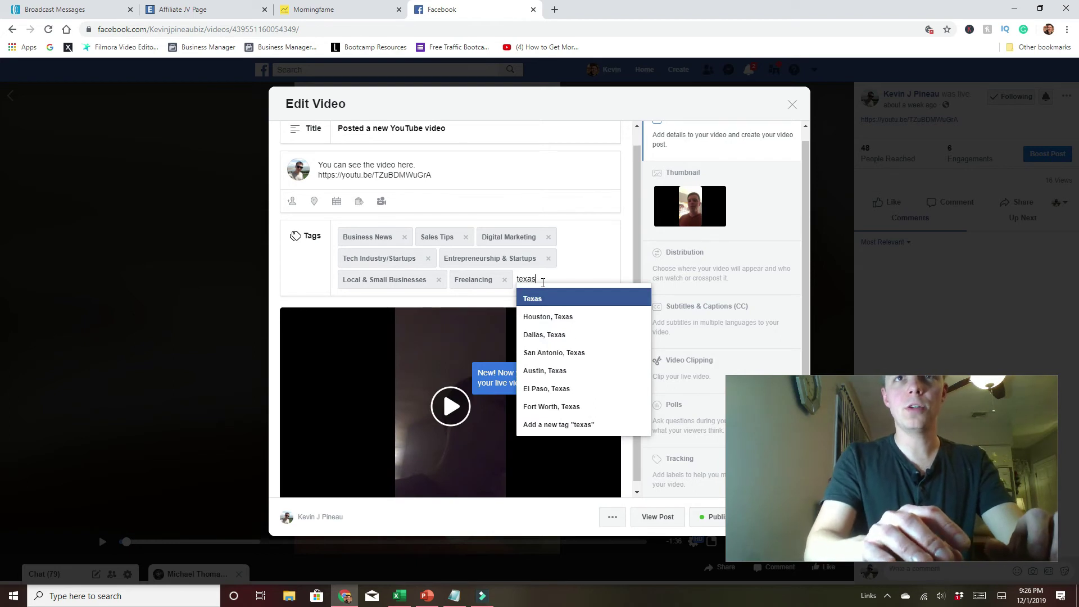
{"action": "type", "text": " re"}
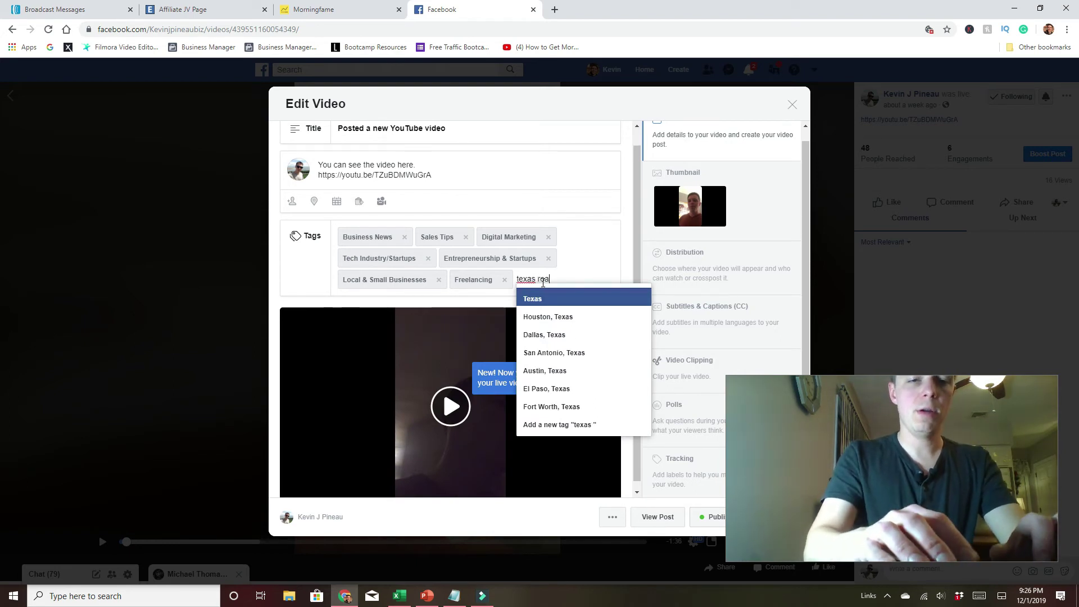
{"action": "type", "text": "adhouse"}
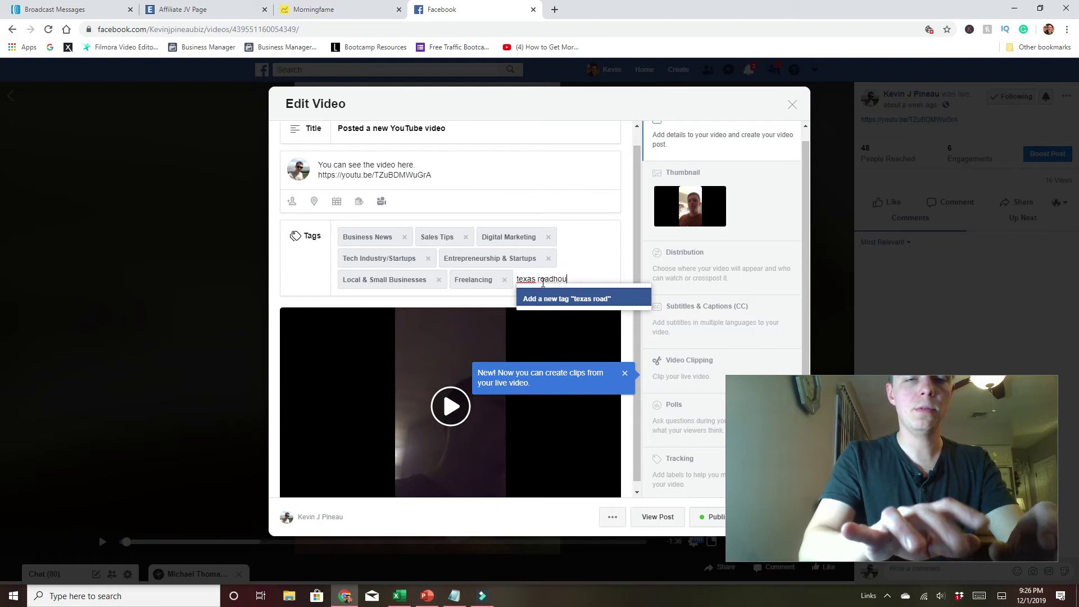
{"action": "key", "text": "Return"}
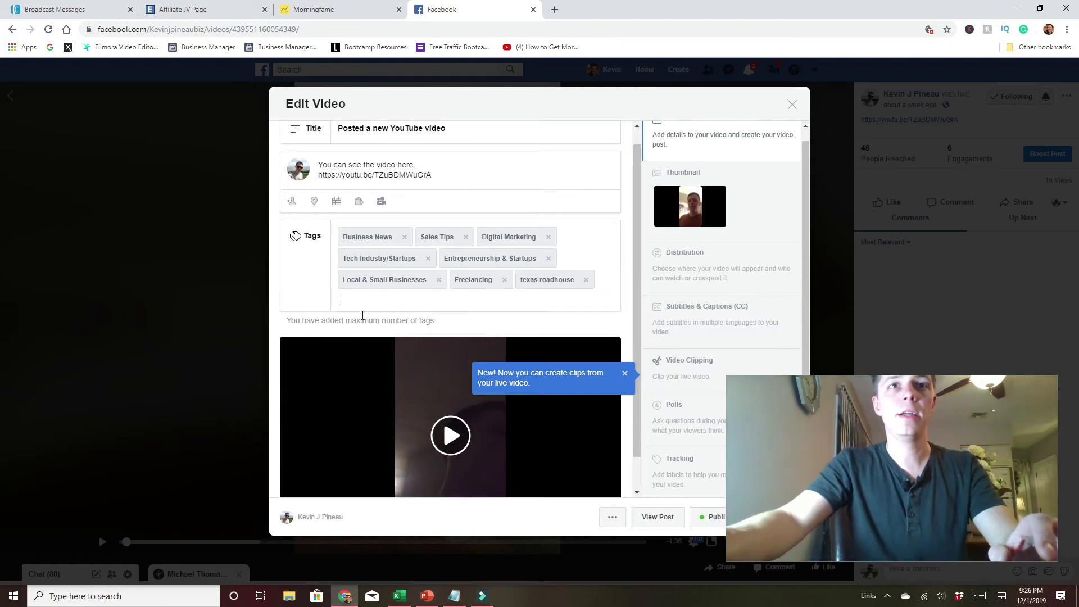
{"action": "left_click_drag", "start_coordinate": [335, 320], "coordinate": [458, 320]}
{"action": "left_click", "coordinate": [458, 320]}
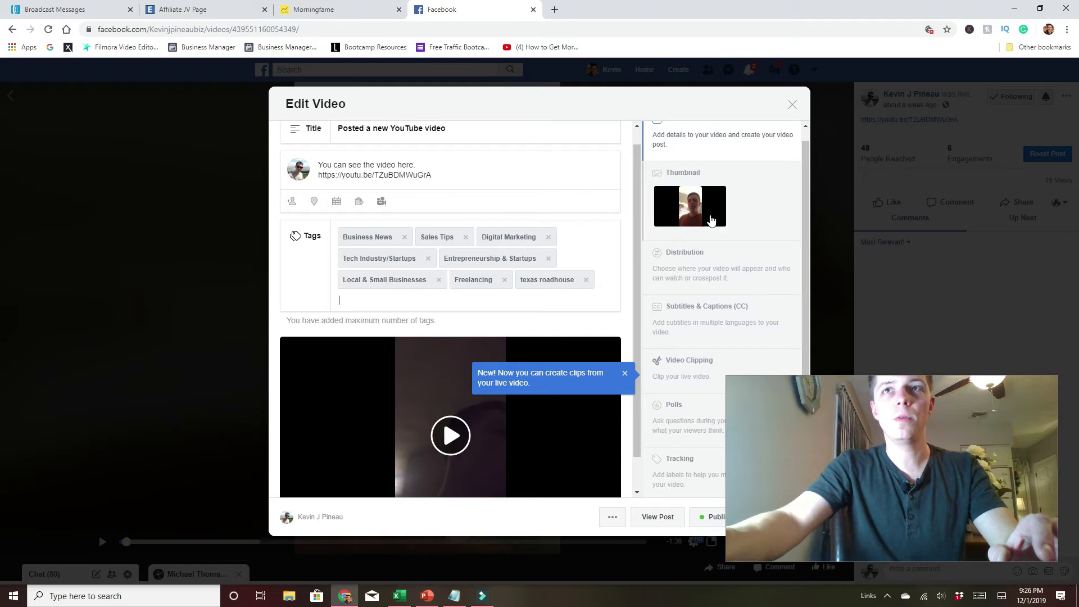
{"action": "left_click_drag", "start_coordinate": [805, 173], "coordinate": [812, 270]}
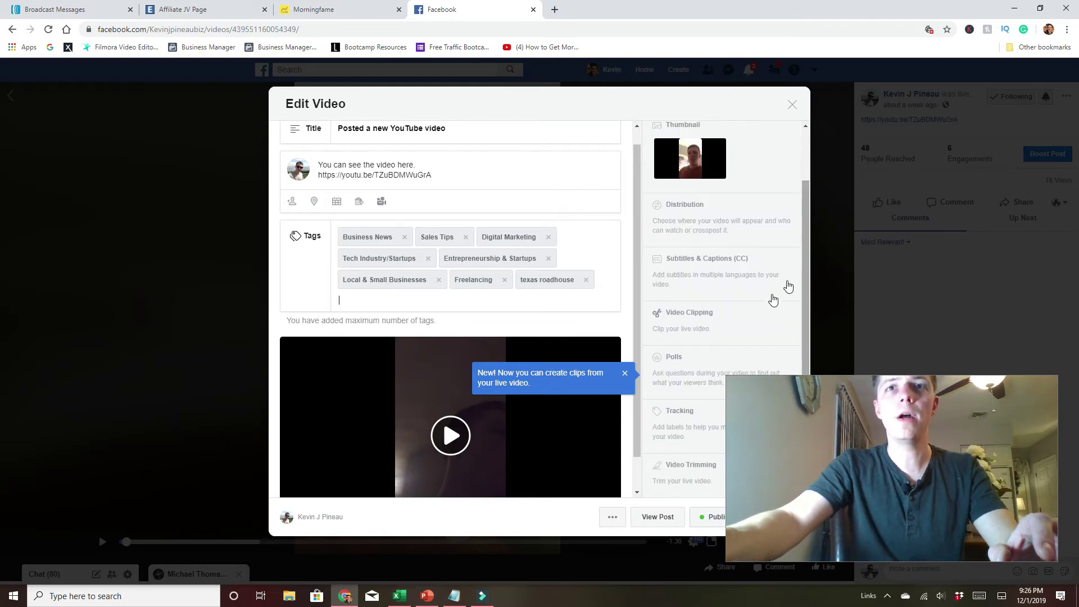
{"action": "mouse_move", "coordinate": [637, 222]}
{"action": "left_mouse_down"}
{"action": "mouse_move", "coordinate": [644, 326]}
{"action": "mouse_move", "coordinate": [712, 329]}
{"action": "left_mouse_up"}
{"action": "left_click", "coordinate": [532, 93]}
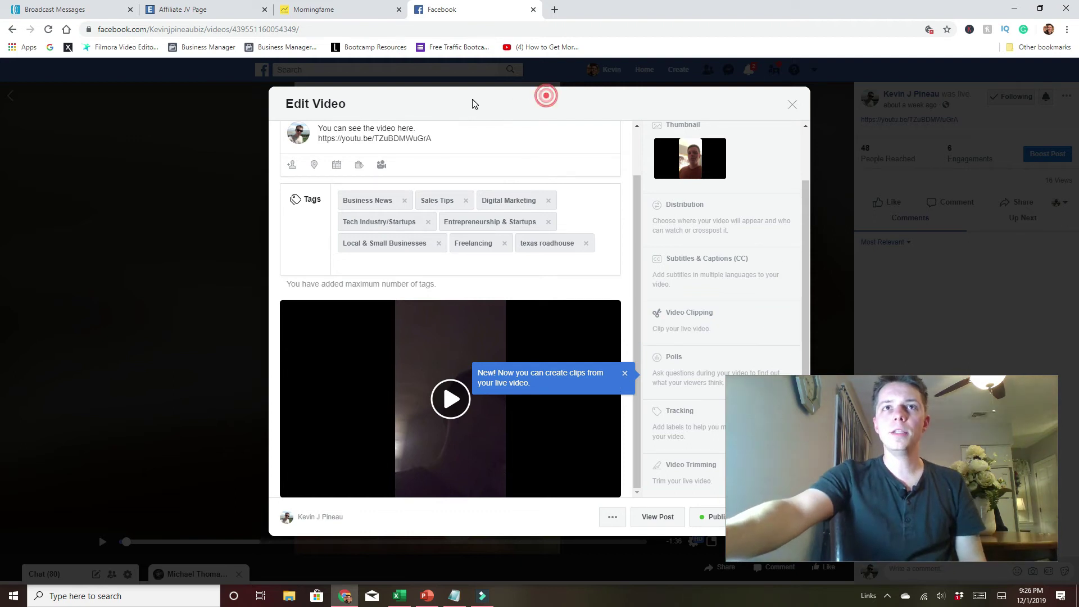
{"action": "mouse_move", "coordinate": [912, 383]}
{"action": "left_mouse_down"}
{"action": "mouse_move", "coordinate": [984, 445]}
{"action": "mouse_move", "coordinate": [978, 429]}
{"action": "left_mouse_up"}
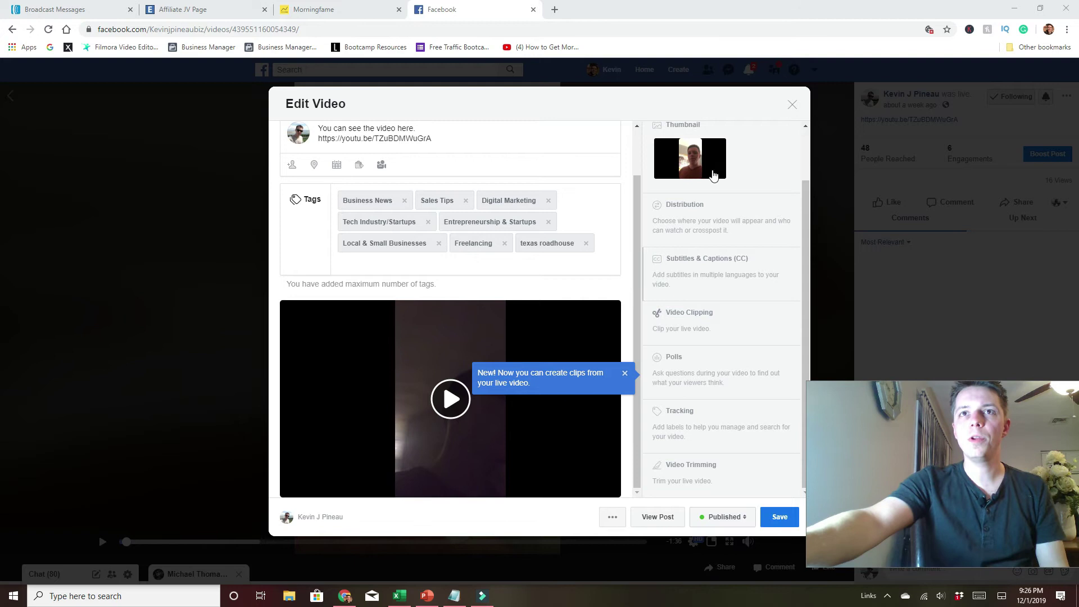
{"action": "scroll", "coordinate": [803, 185], "scroll_direction": "up", "scroll_amount": 2}
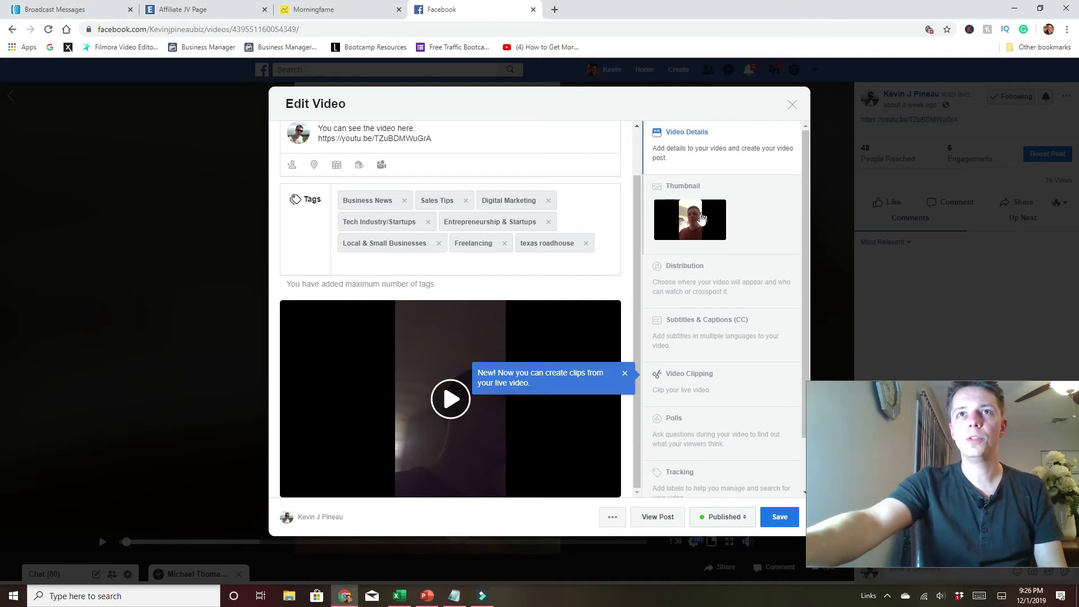
{"action": "left_click", "coordinate": [808, 234]}
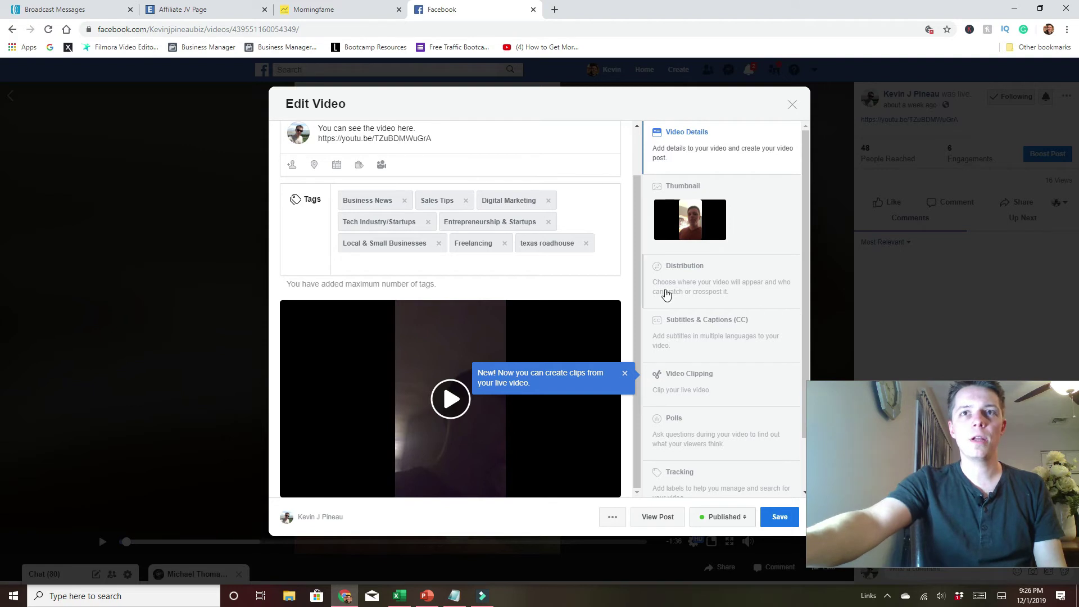
{"action": "scroll", "coordinate": [637, 292], "scroll_direction": "up", "scroll_amount": 1}
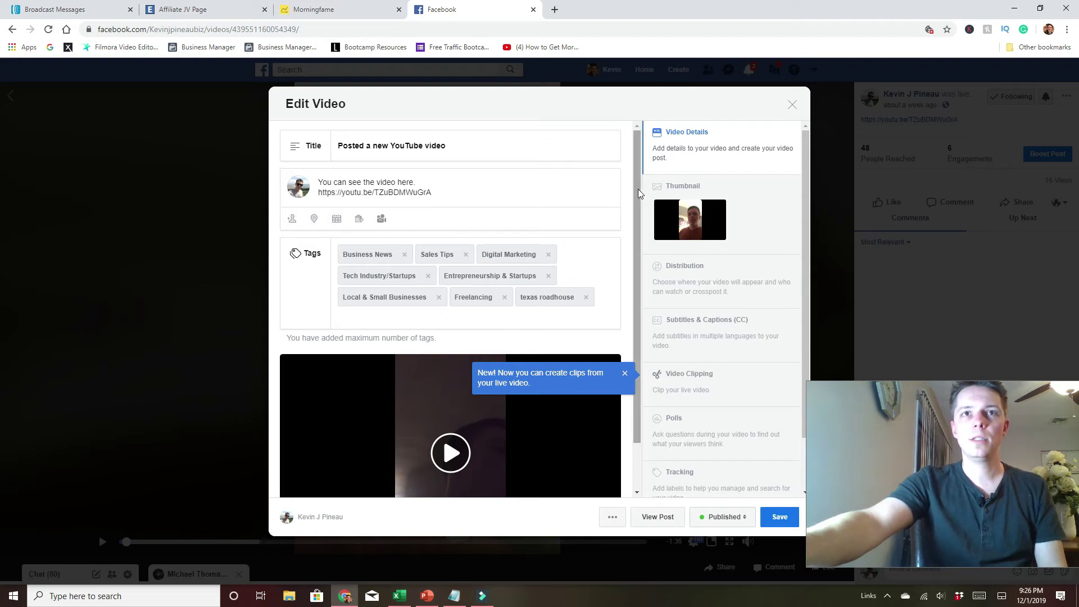
{"action": "scroll", "coordinate": [638, 188], "scroll_direction": "down", "scroll_amount": 1}
{"action": "left_click", "coordinate": [687, 216]}
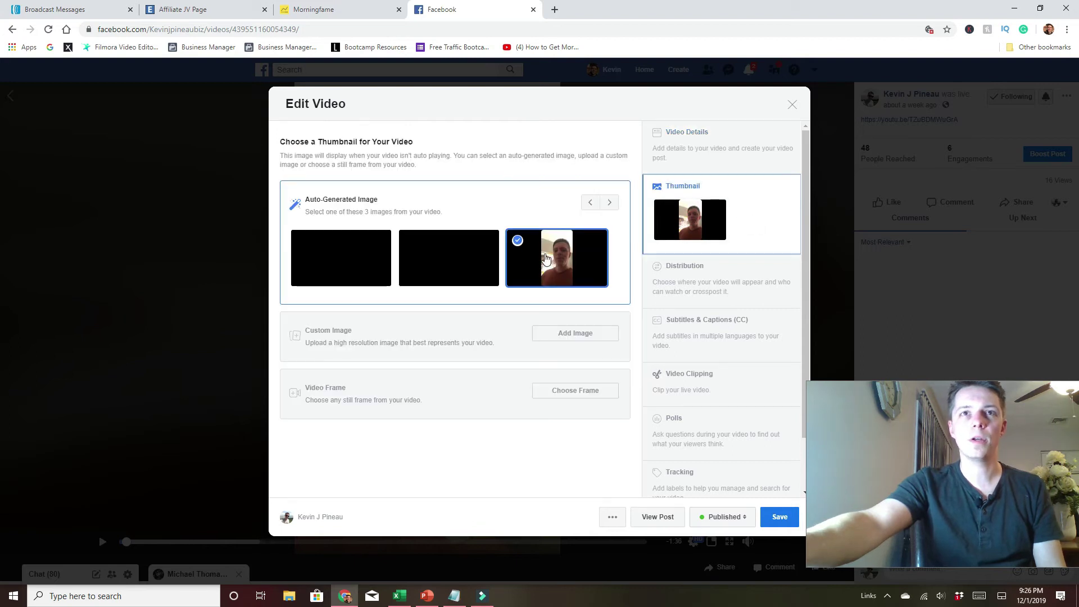
- Set the third auto-generated still as the video's thumbnail
{"action": "left_click", "coordinate": [610, 212]}
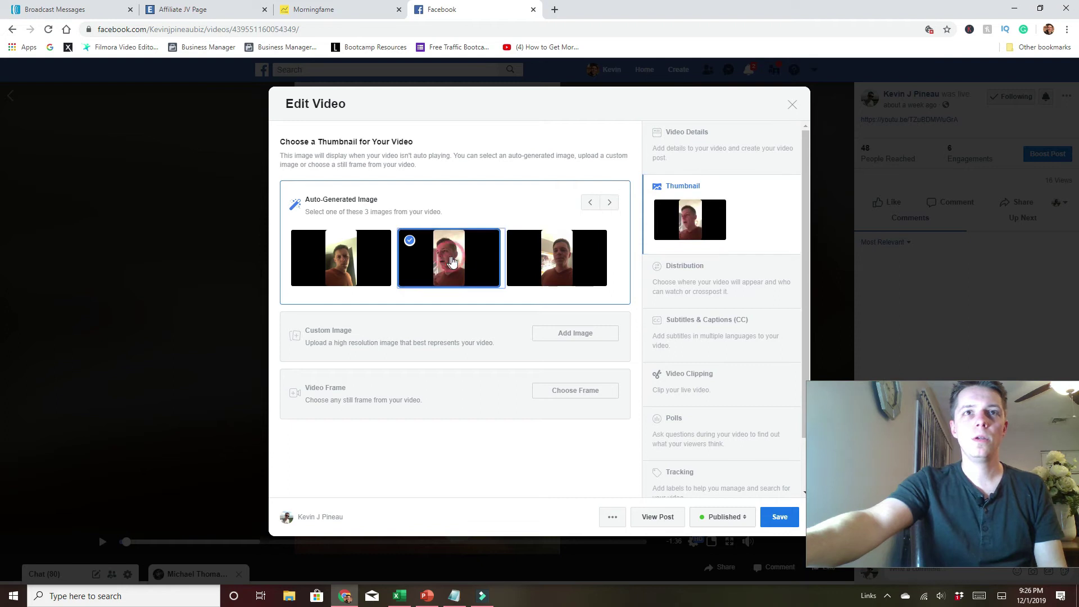
{"action": "left_click", "coordinate": [360, 260]}
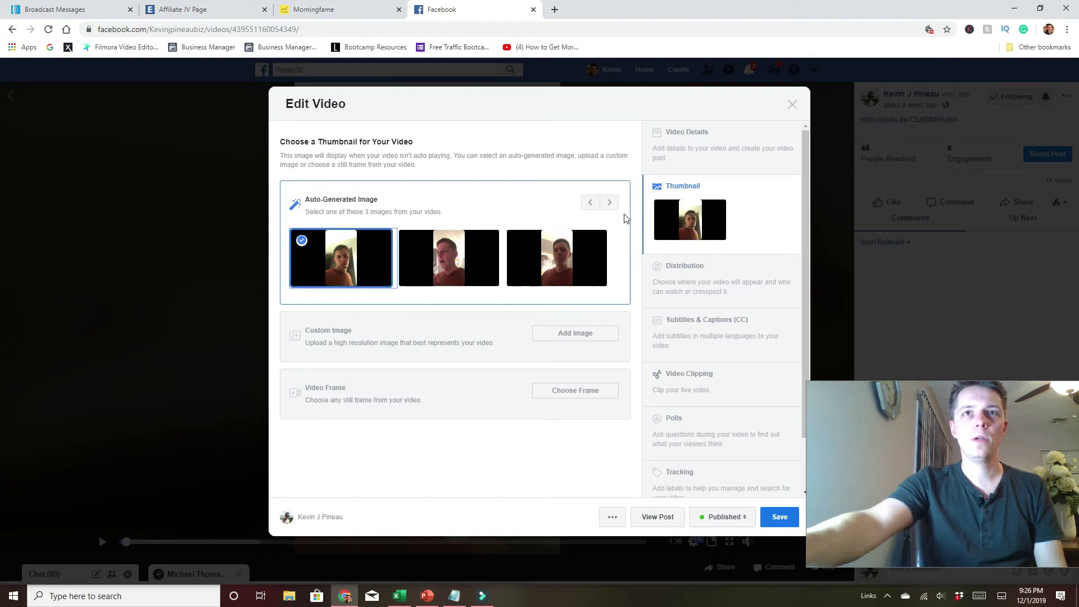
{"action": "left_click", "coordinate": [609, 202]}
{"action": "left_click", "coordinate": [542, 245]}
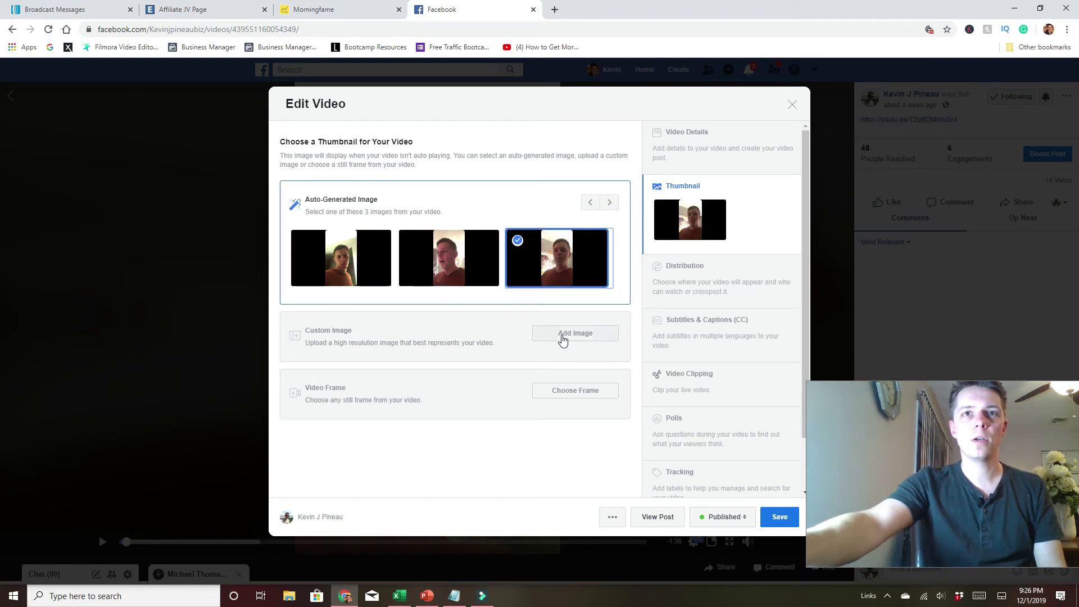
- Start and cancel a custom thumbnail upload, then open the frame picker
{"action": "left_click", "coordinate": [566, 335]}
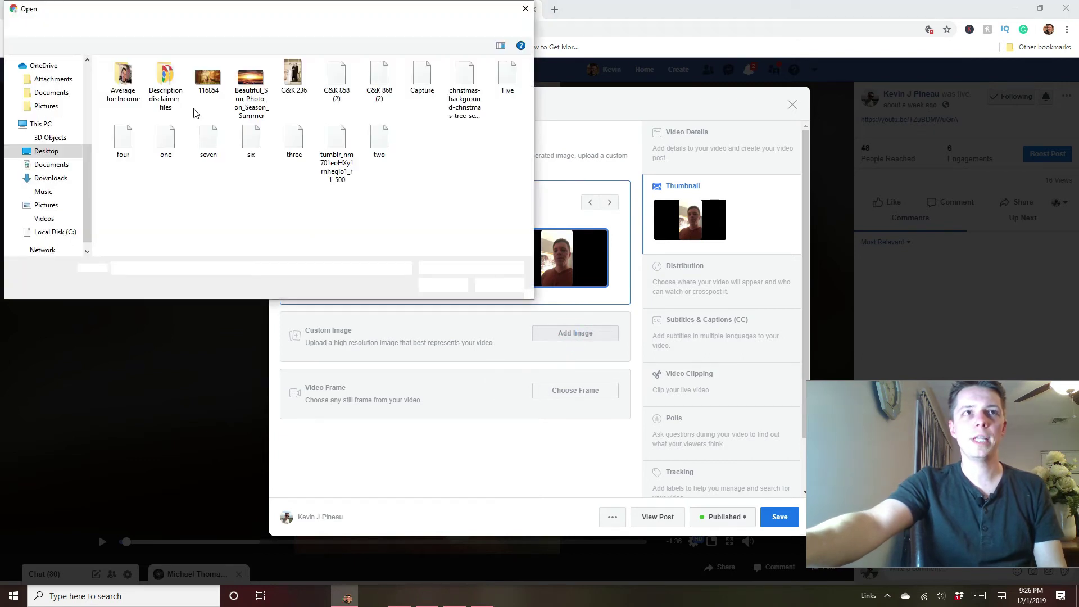
{"action": "left_click", "coordinate": [528, 8]}
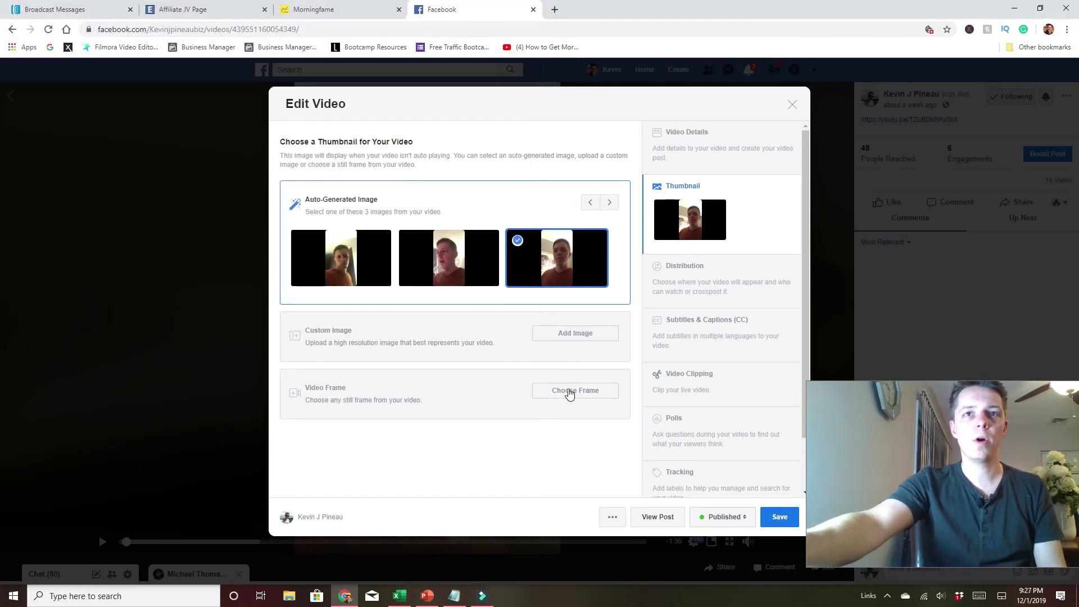
{"action": "left_click", "coordinate": [543, 397]}
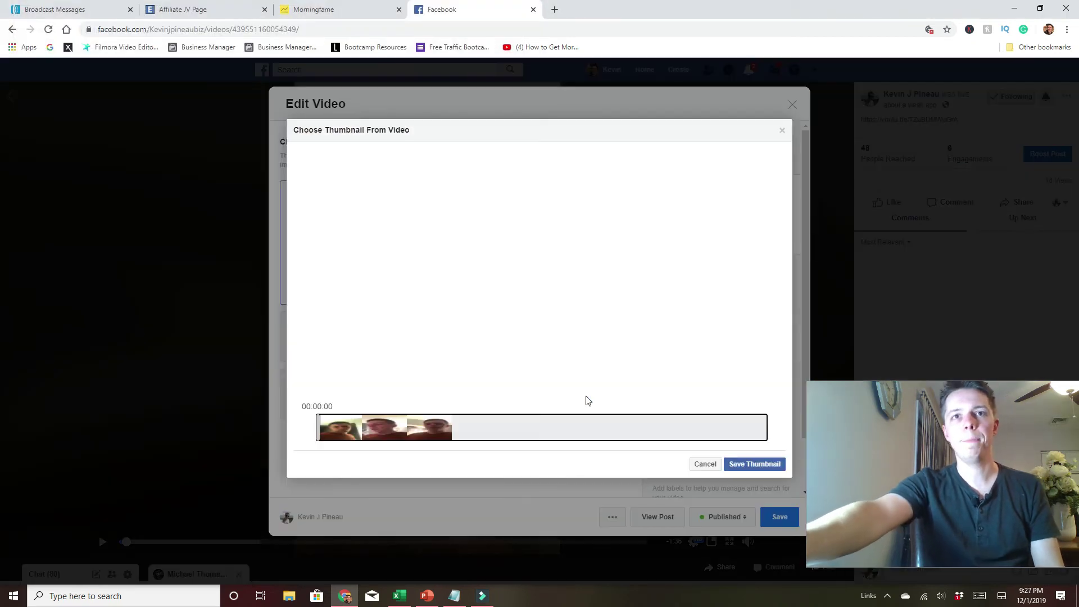
- Preview frames between 6 and 23 seconds, then cancel the frame picker without saving
{"action": "left_click", "coordinate": [403, 430]}
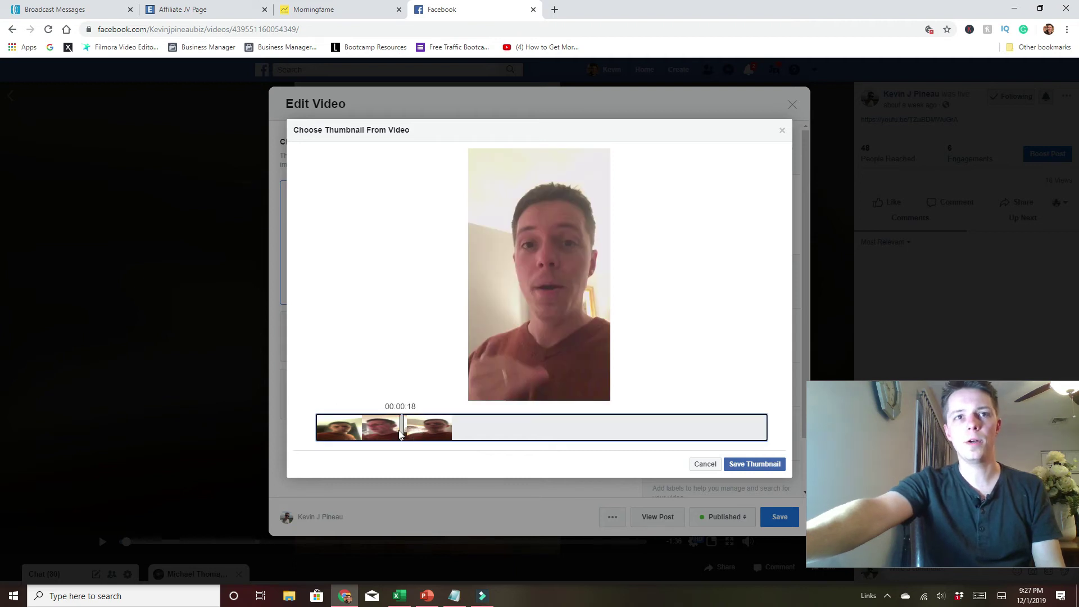
{"action": "left_click", "coordinate": [385, 434]}
{"action": "left_click", "coordinate": [395, 432]}
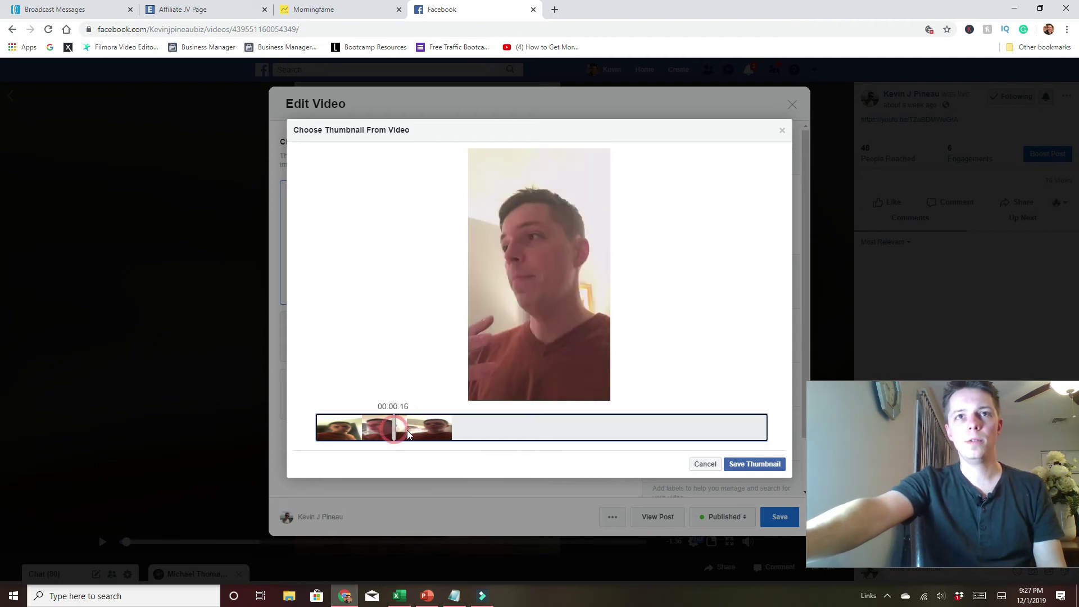
{"action": "left_click", "coordinate": [430, 433]}
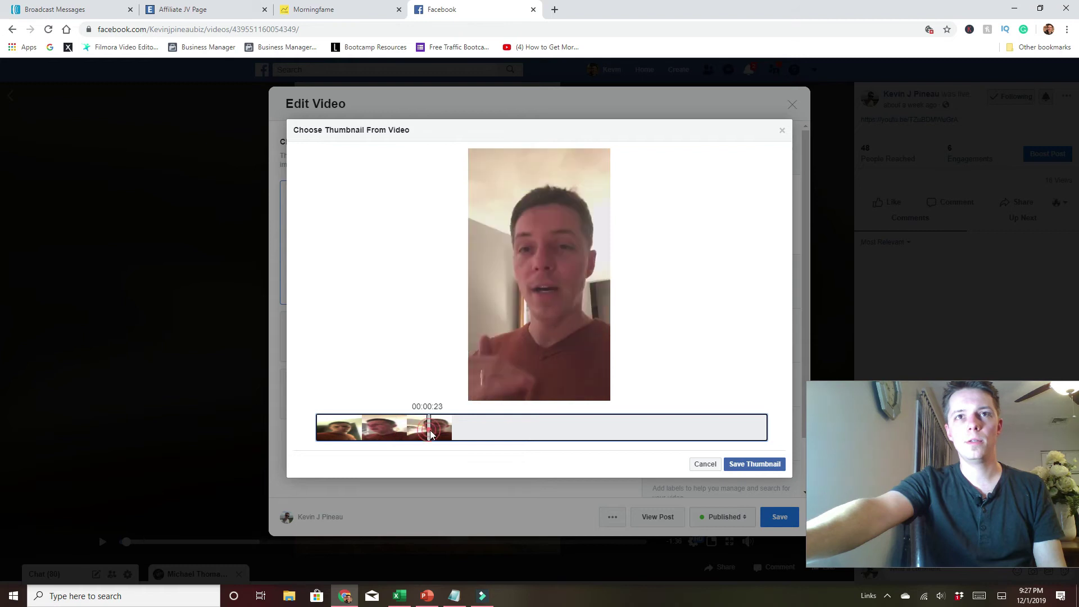
{"action": "left_click_drag", "start_coordinate": [437, 434], "coordinate": [381, 439]}
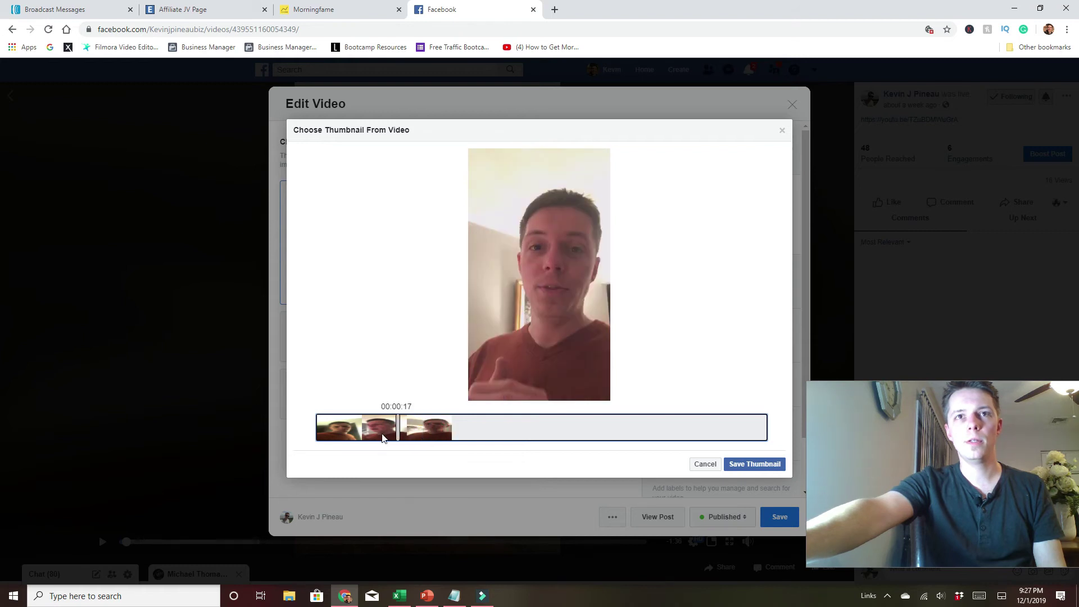
{"action": "left_click_drag", "start_coordinate": [381, 439], "coordinate": [350, 440]}
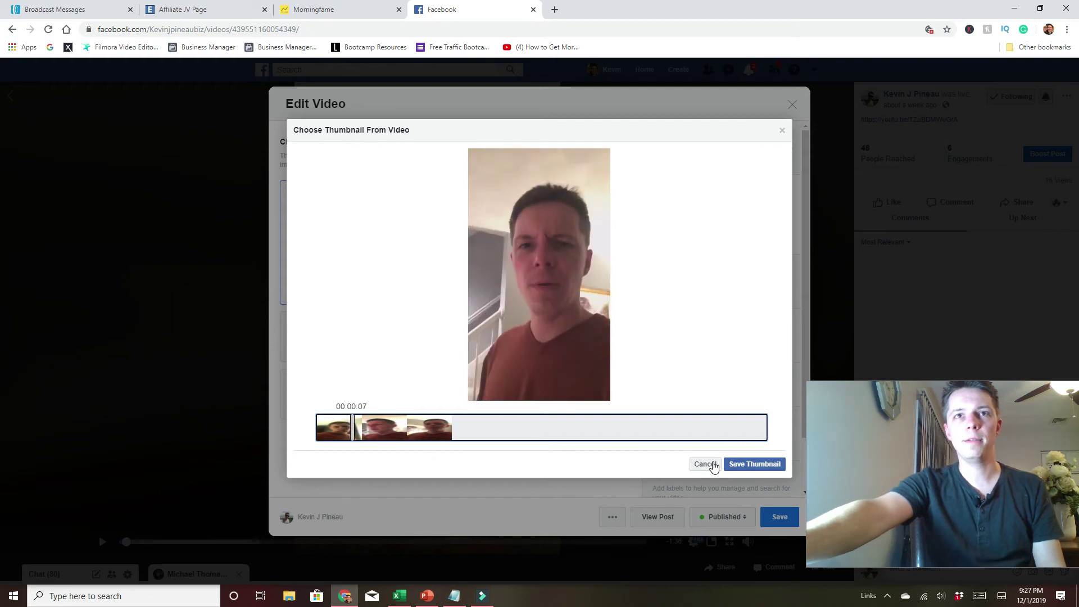
{"action": "left_click", "coordinate": [706, 464]}
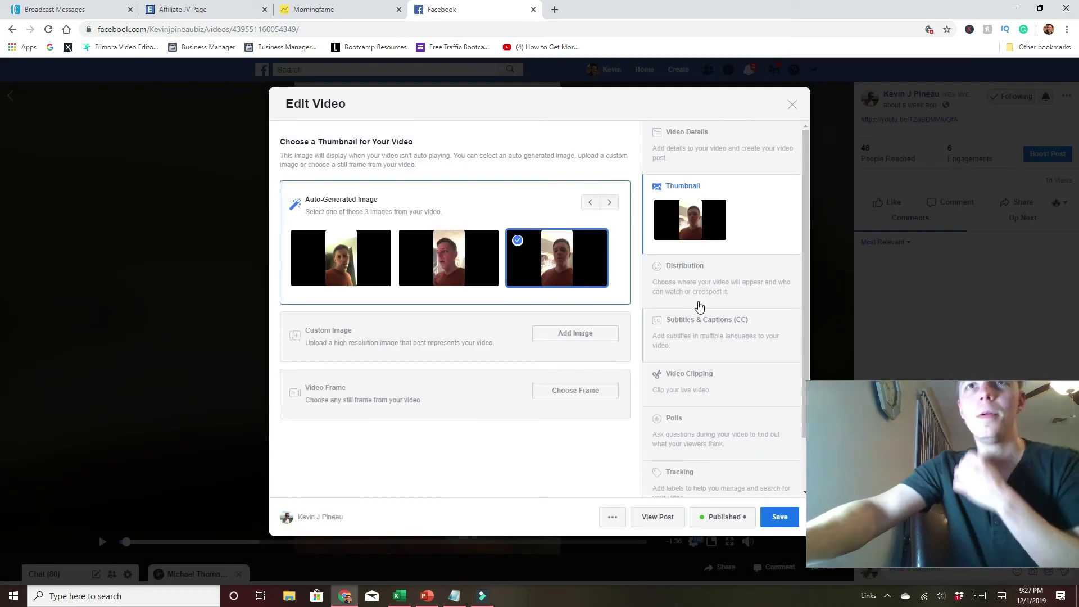
- In Distribution, view the playlists without adding one, then go to Subtitles & Captions
{"action": "left_click", "coordinate": [733, 280]}
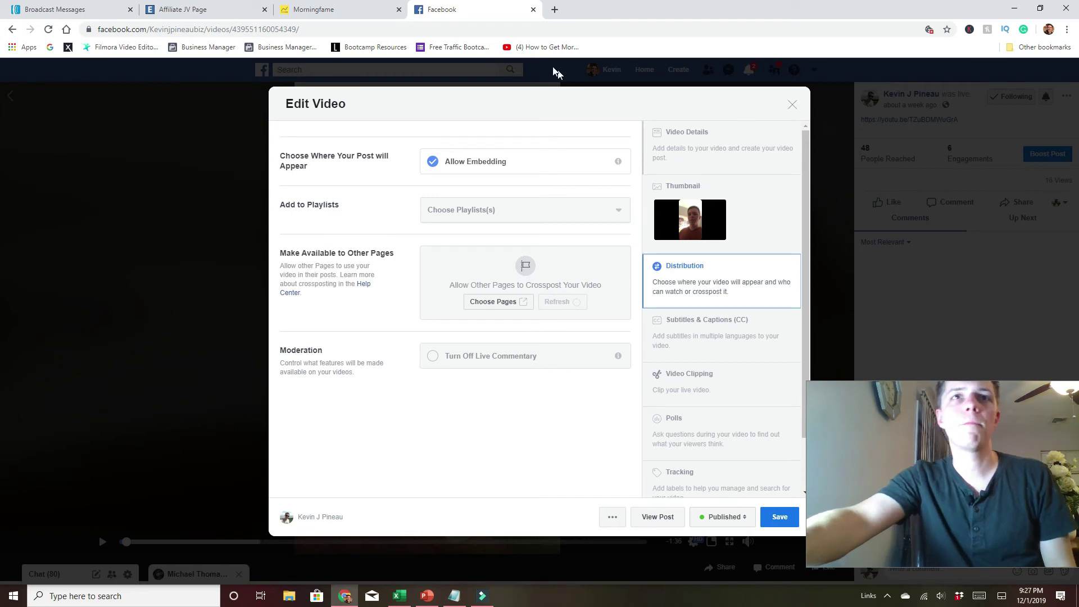
{"action": "left_click", "coordinate": [614, 214]}
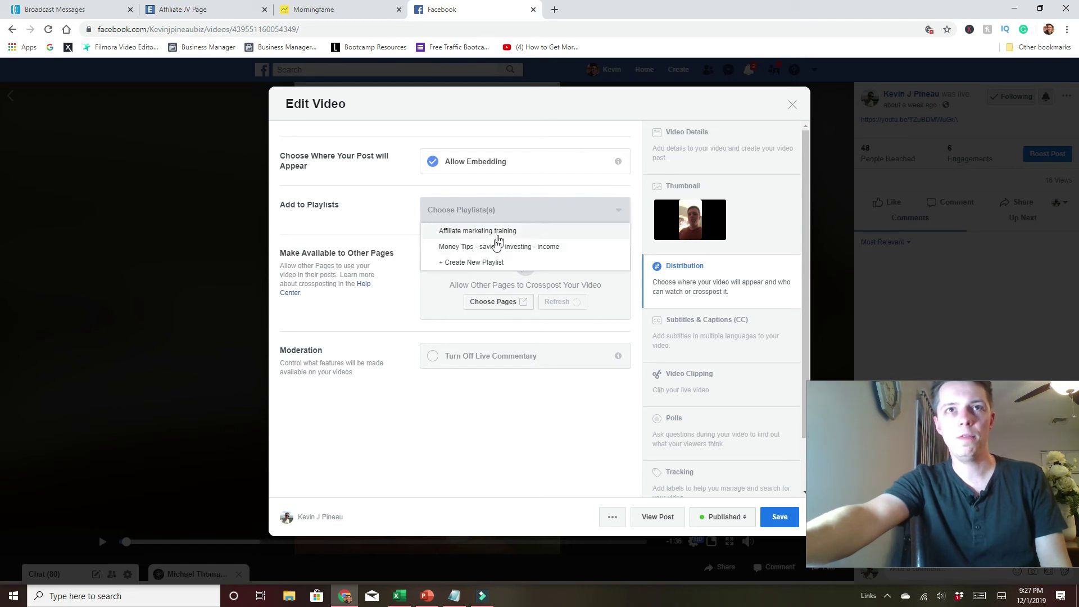
{"action": "left_click", "coordinate": [394, 301]}
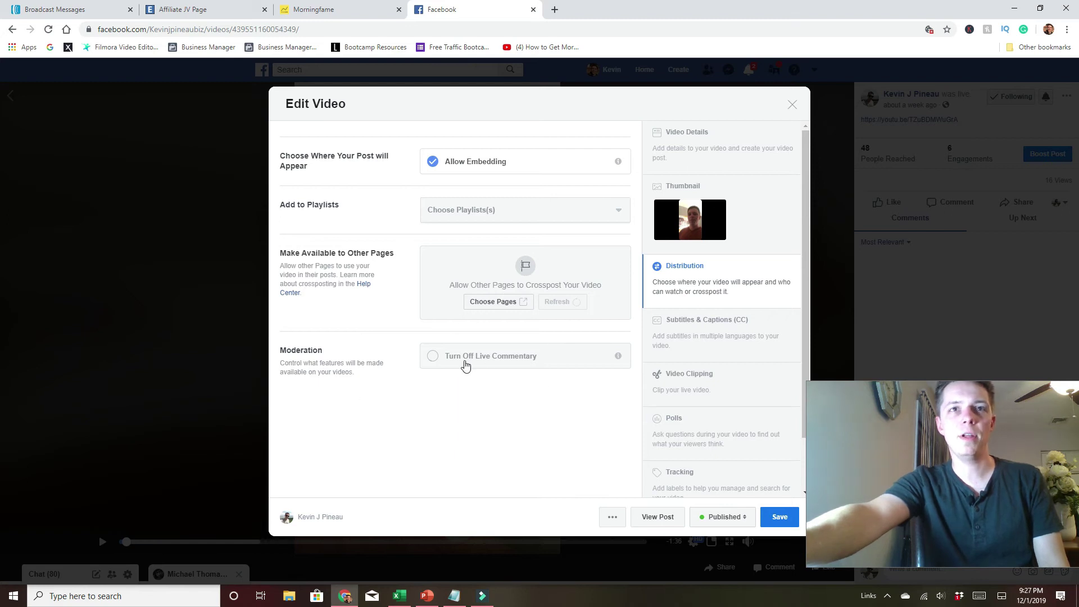
{"action": "left_click", "coordinate": [740, 331]}
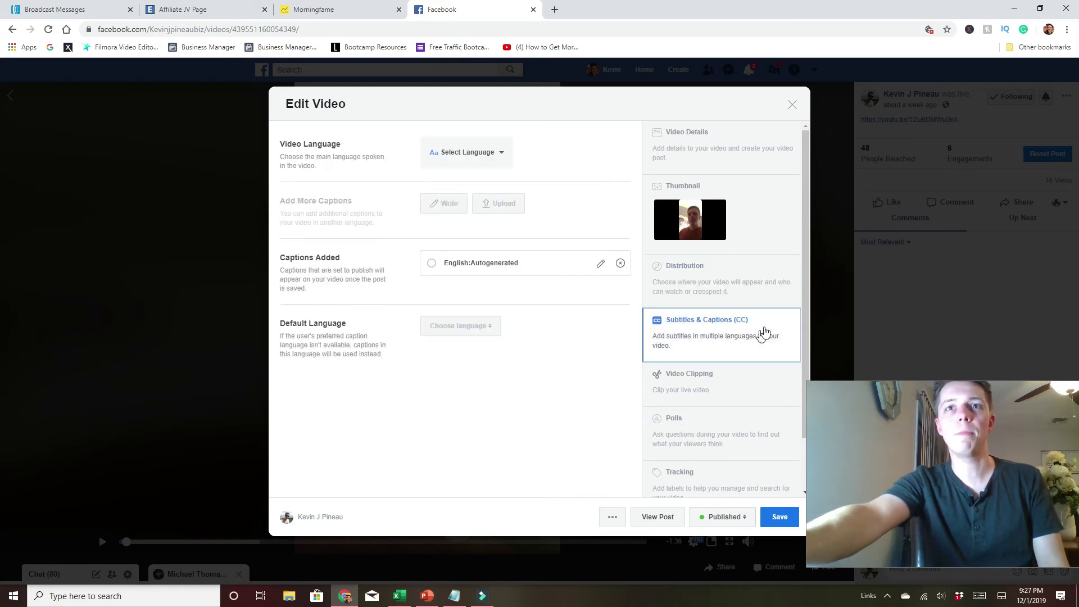
- Set the video's language to English
{"action": "left_click", "coordinate": [491, 153]}
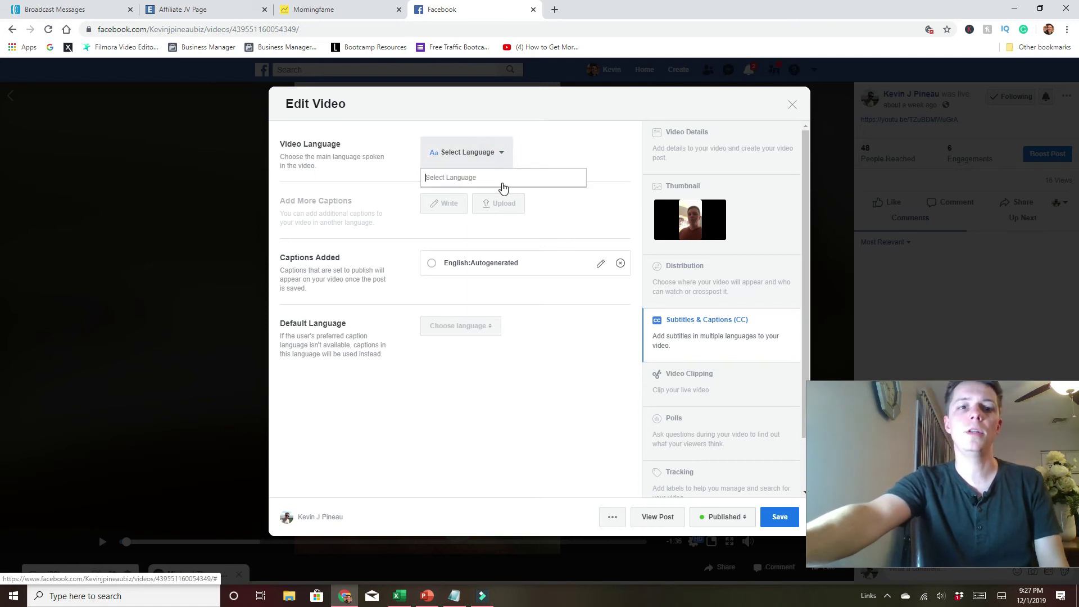
{"action": "left_click", "coordinate": [503, 188]}
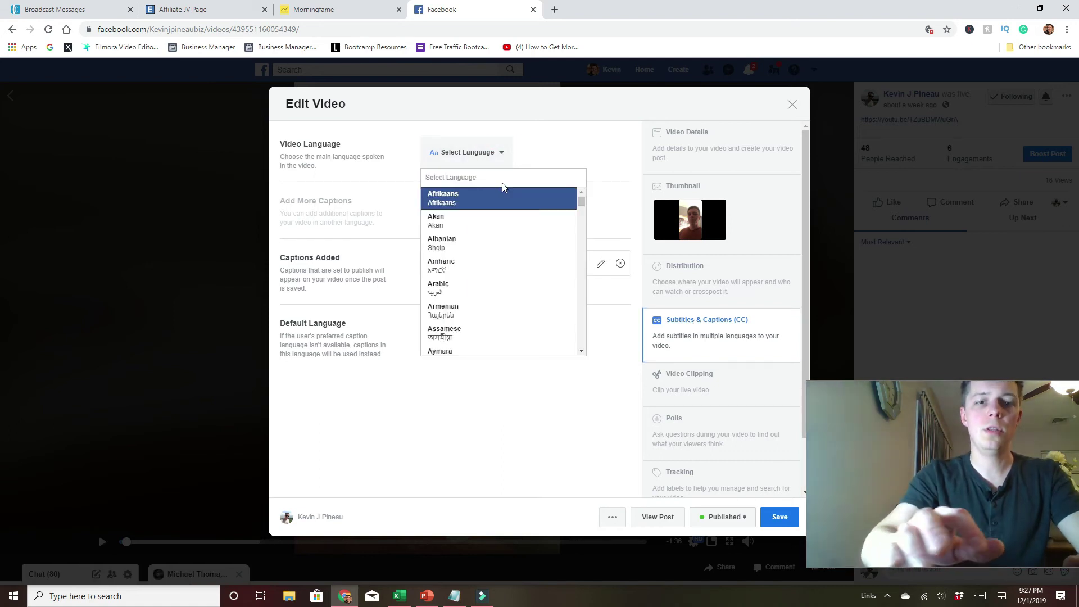
{"action": "type", "text": "en"}
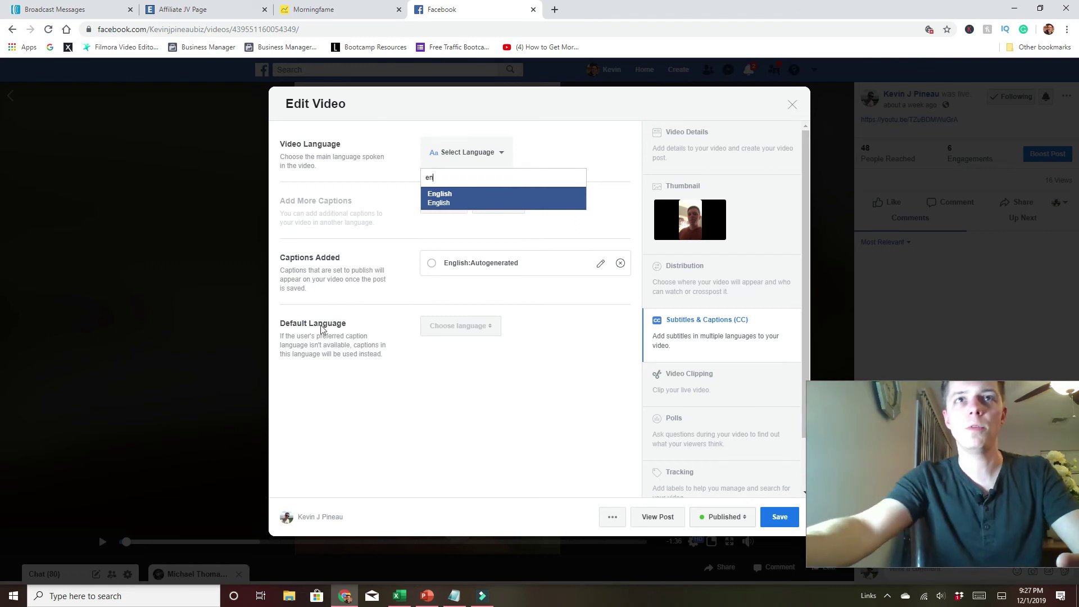
{"action": "left_click", "coordinate": [493, 203]}
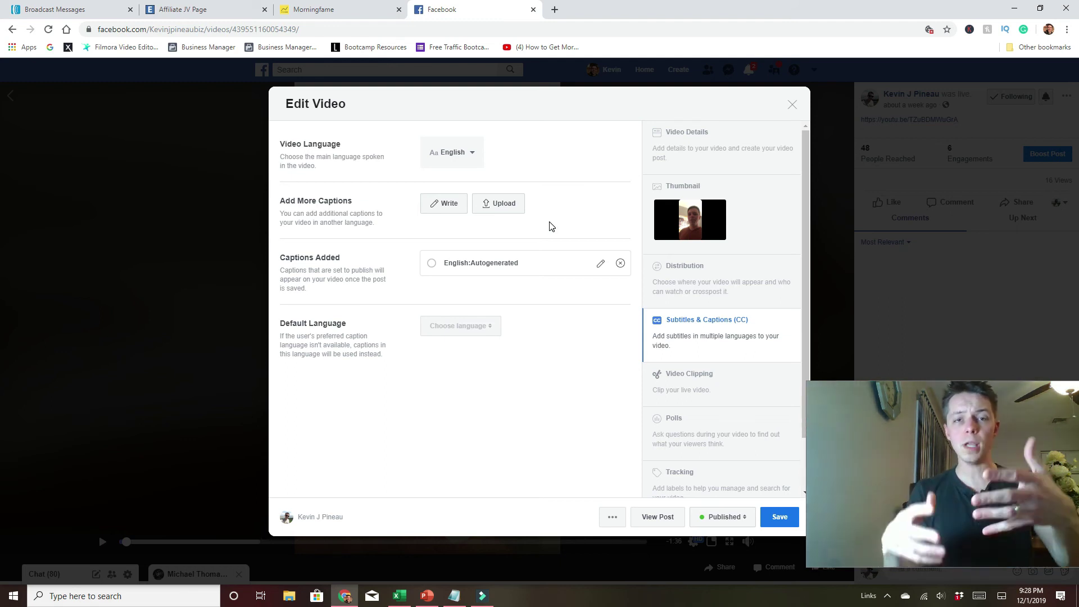
- Enable English autogenerated captions with English (US) as the default caption language
{"action": "left_click", "coordinate": [428, 265]}
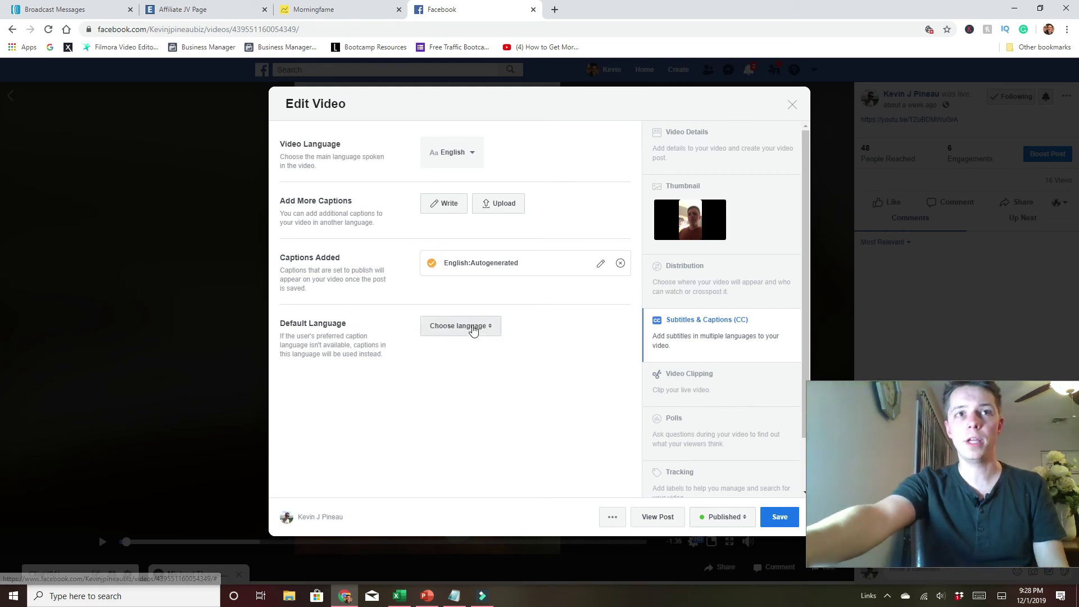
{"action": "left_click", "coordinate": [483, 327]}
{"action": "left_click", "coordinate": [488, 339]}
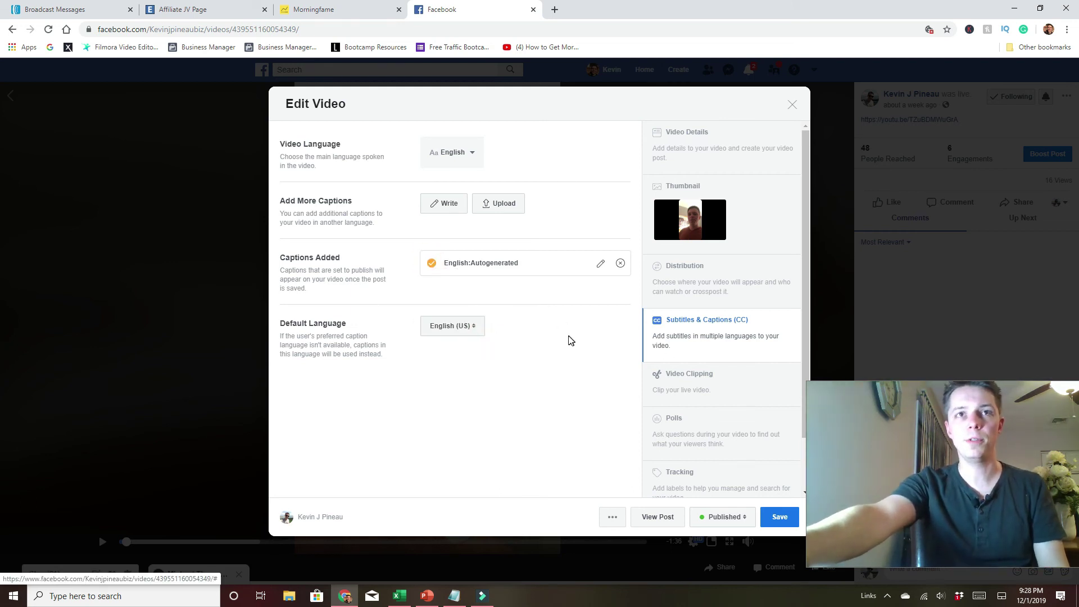
{"action": "left_click", "coordinate": [733, 389]}
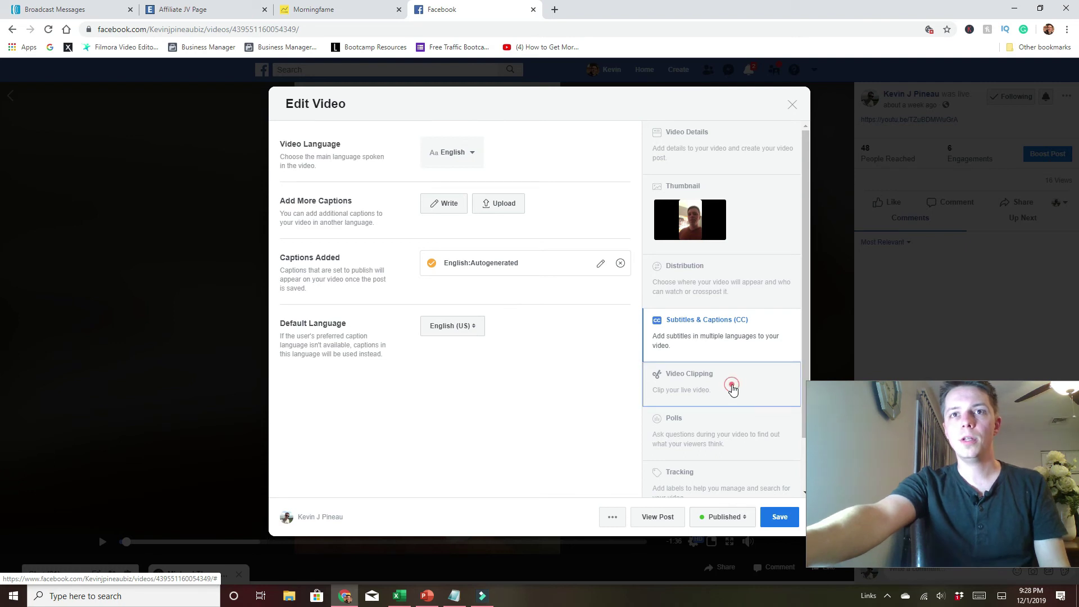
- Look through the Video Clipping, Polls and Tracking settings, leaving them unchanged
{"action": "left_click", "coordinate": [713, 390]}
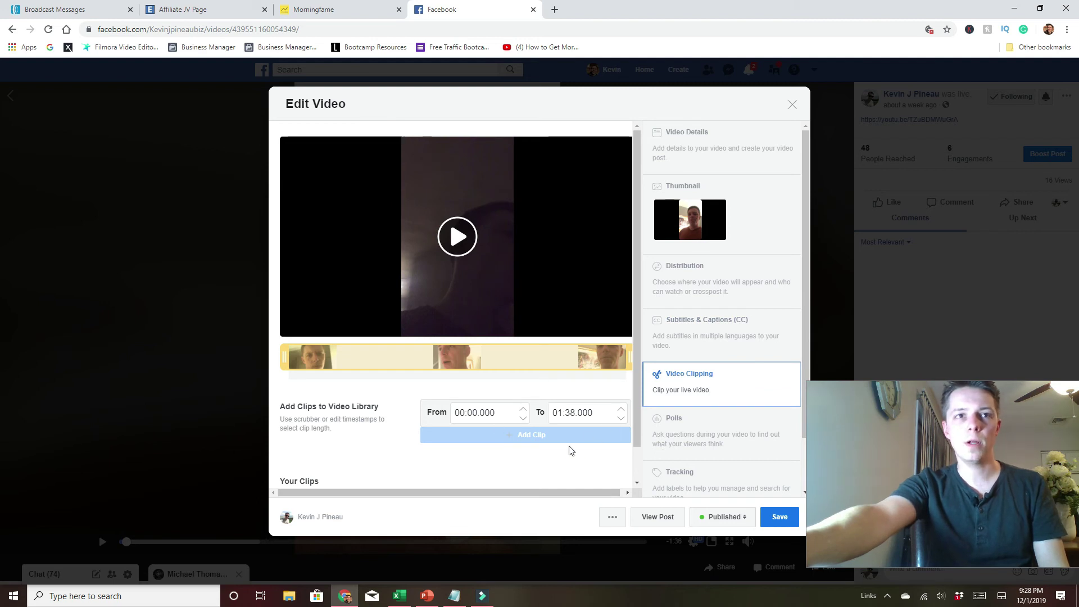
{"action": "scroll", "coordinate": [637, 357], "scroll_direction": "down", "scroll_amount": 1}
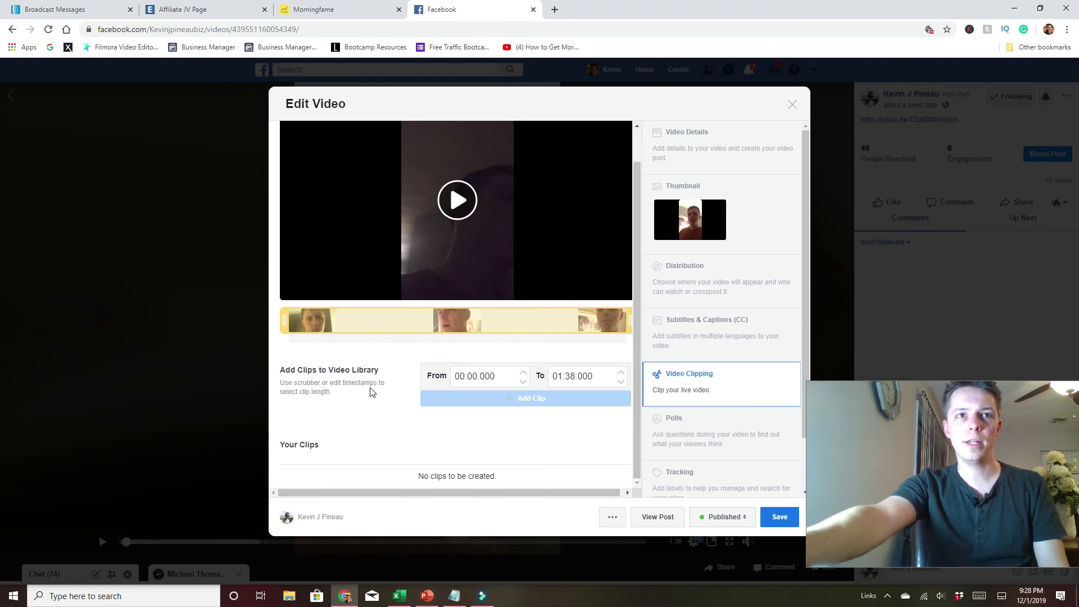
{"action": "left_click", "coordinate": [735, 434]}
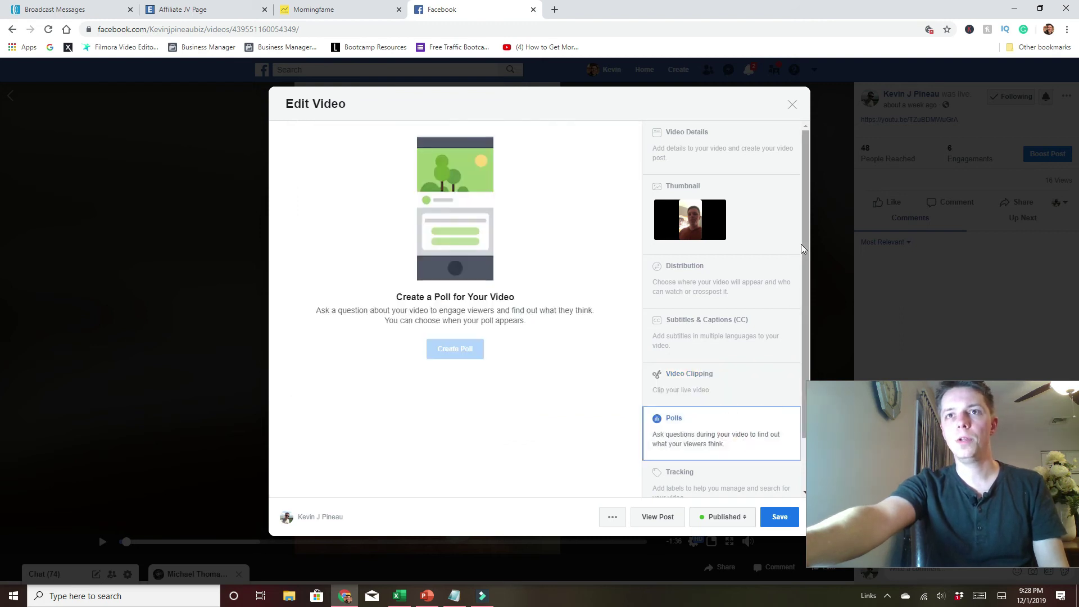
{"action": "scroll", "coordinate": [802, 248], "scroll_direction": "down", "scroll_amount": 1}
{"action": "left_click", "coordinate": [721, 432]}
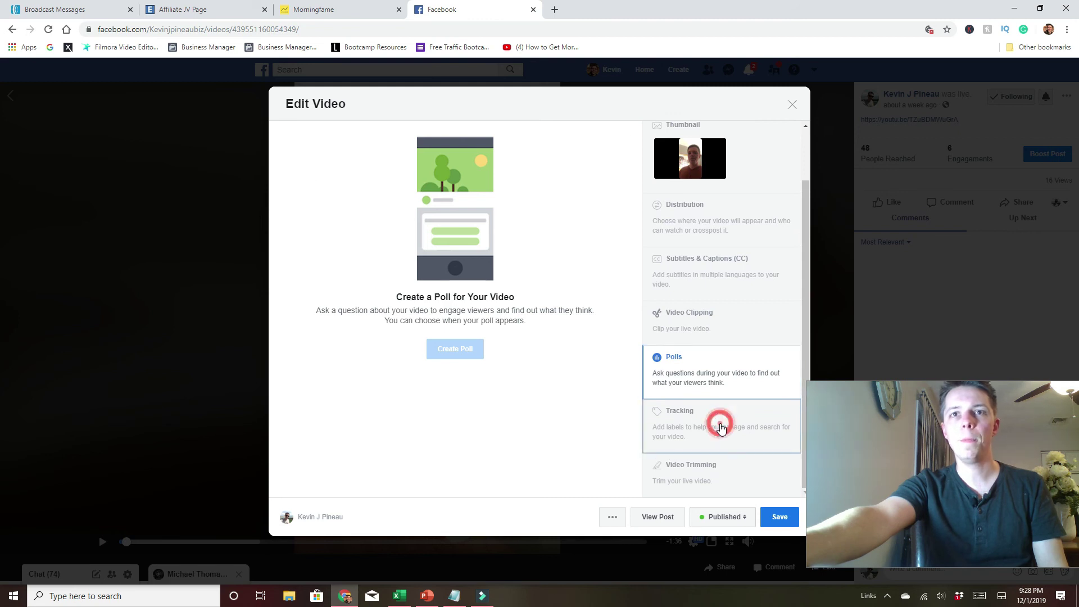
{"action": "left_click", "coordinate": [498, 144]}
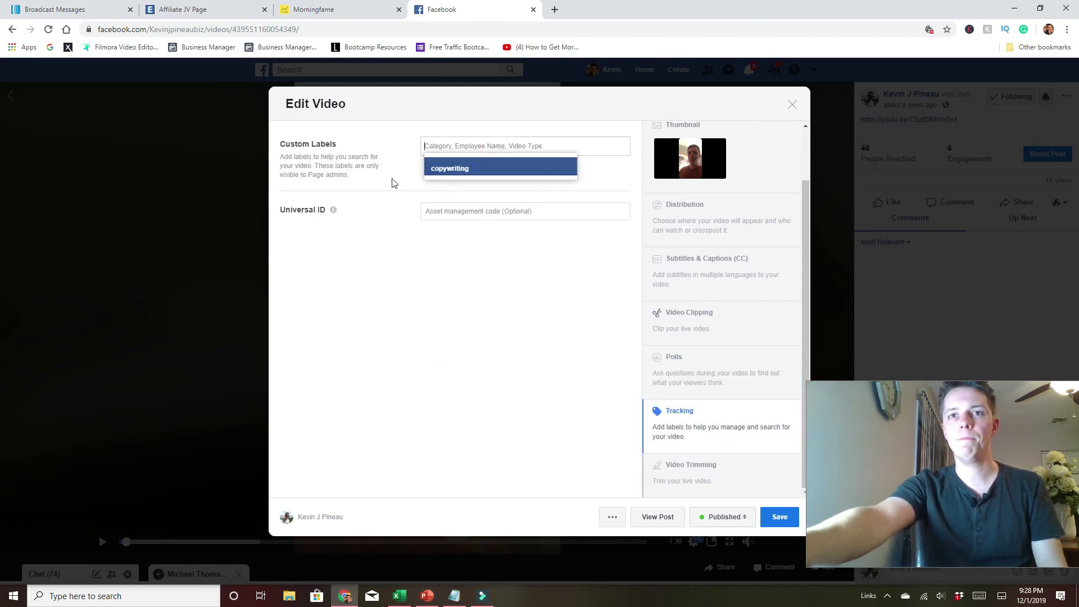
- Check that Video Trimming still spans the full 00:00.000 to 01:38.000
{"action": "left_click", "coordinate": [680, 465]}
{"action": "left_click", "coordinate": [805, 274]}
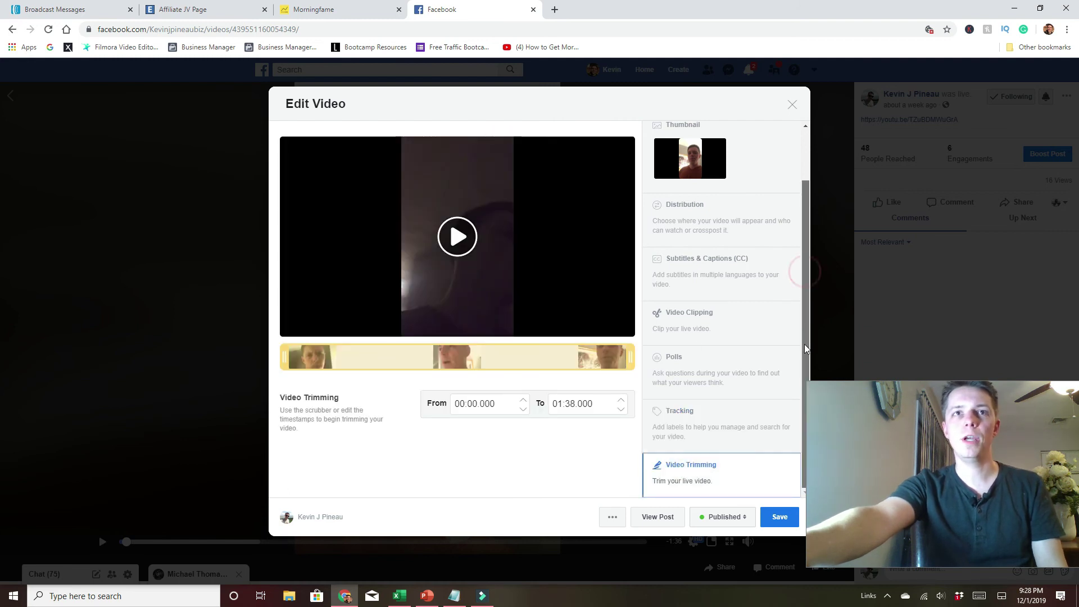
{"action": "left_click_drag", "start_coordinate": [808, 314], "coordinate": [815, 145]}
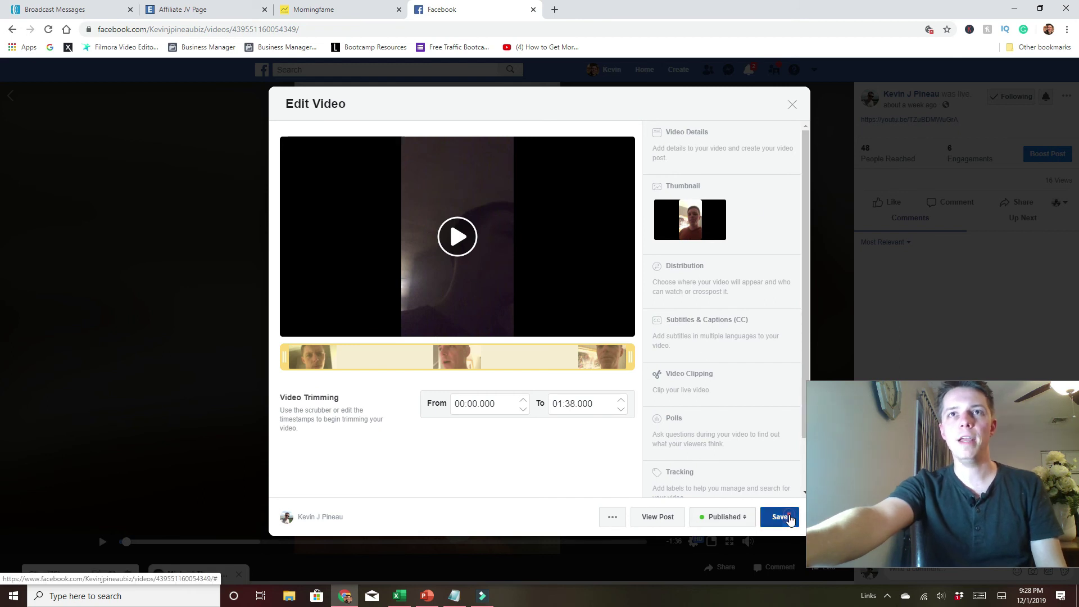
- Save the video edits, then glance at the live video's notification options without changing them
{"action": "left_click", "coordinate": [790, 519]}
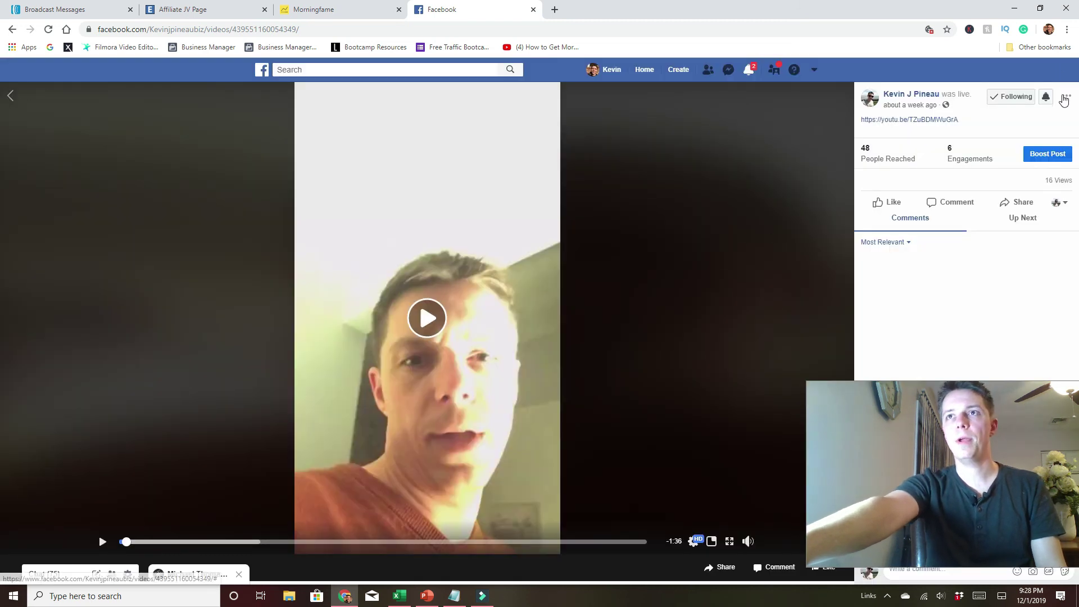
{"action": "left_click", "coordinate": [1054, 97]}
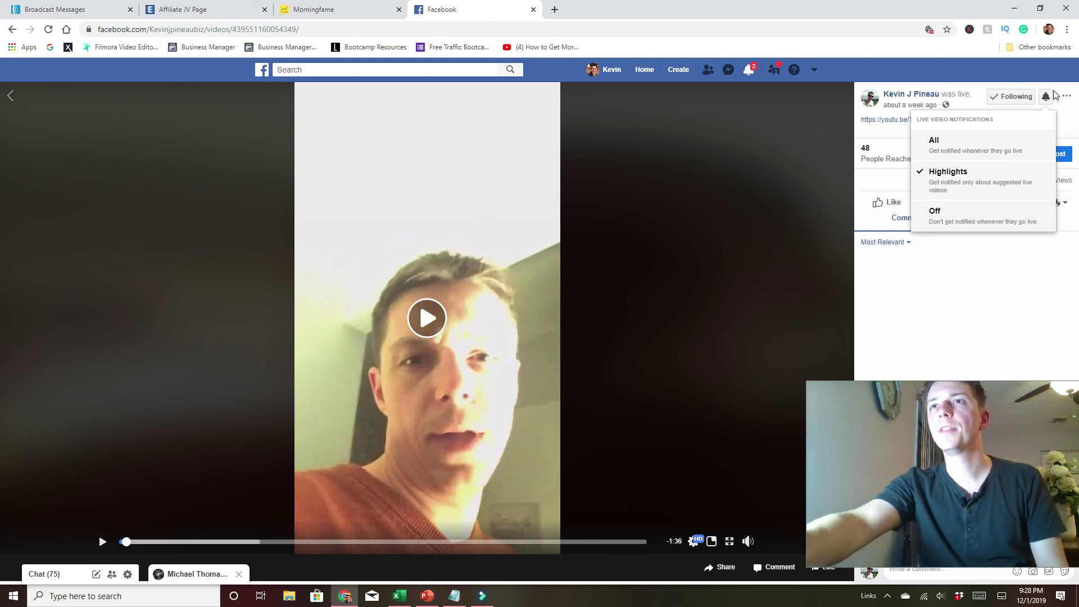
{"action": "left_click", "coordinate": [658, 144]}
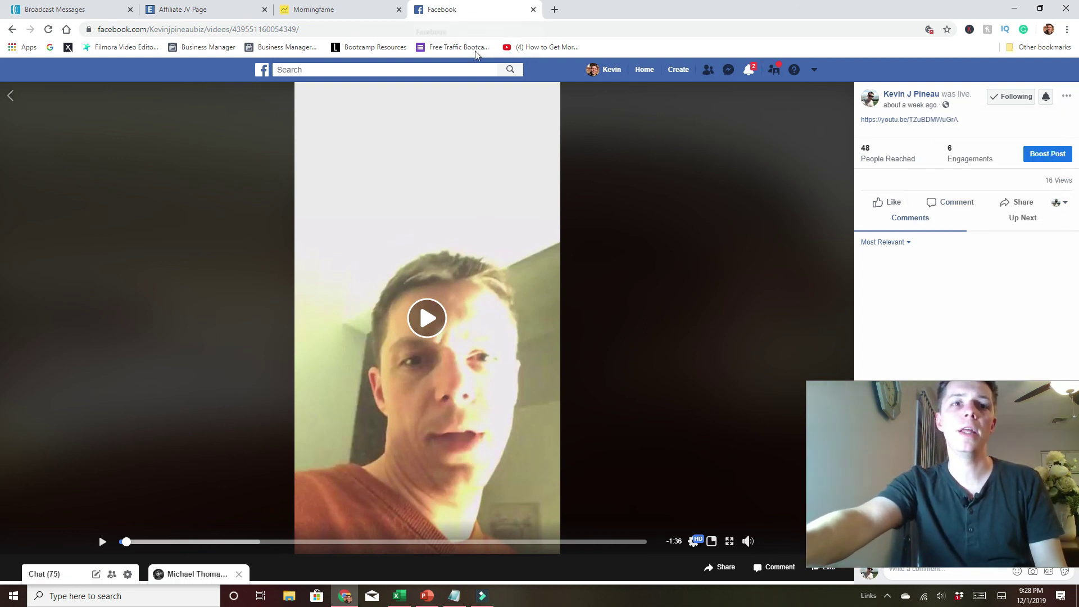